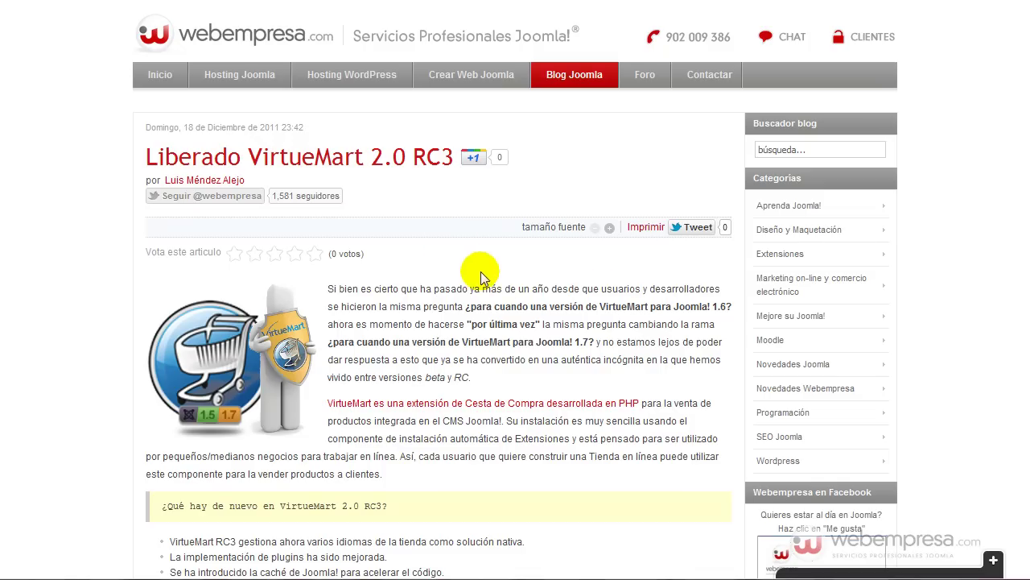
Download the VirtueMart RC3 package for Joomla! 1.5 and 1.7 from the article, saving it as com_virtuemart2.0.0_RC3_extract_first.zip.
{"action": "scroll", "coordinate": [463, 274], "scroll_direction": "down", "scroll_amount": 15}
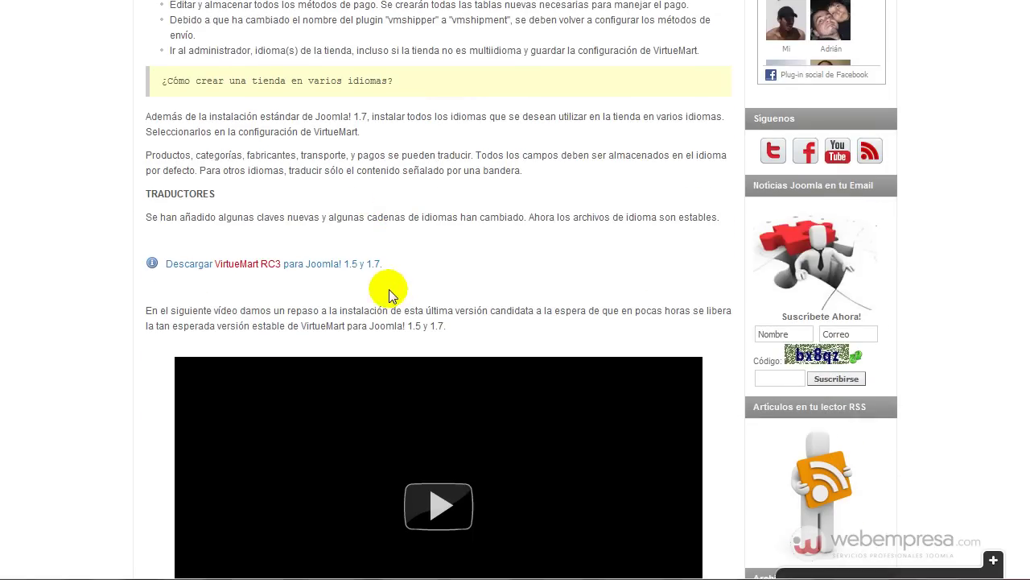
{"action": "left_click", "coordinate": [245, 269]}
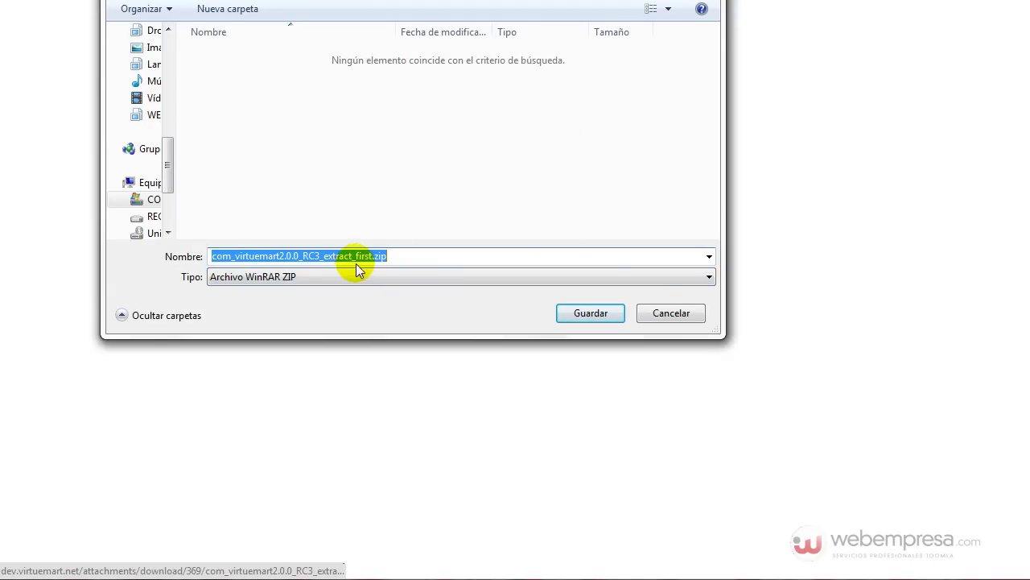
{"action": "left_click", "coordinate": [562, 313]}
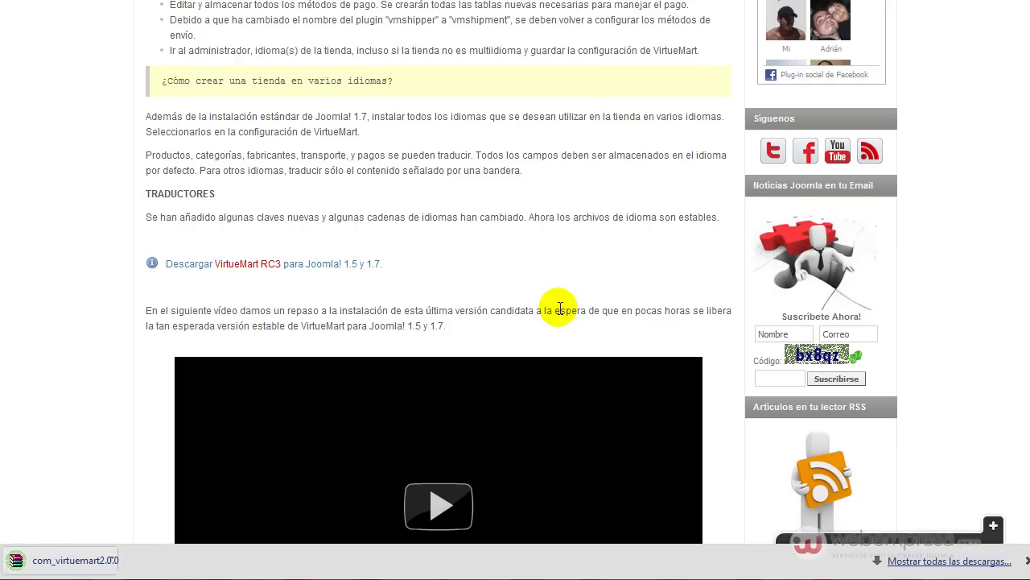
Extract com_virtuemart2.0.0_RC3_extract_first.zip directly into its download folder.
{"action": "left_click", "coordinate": [538, 573]}
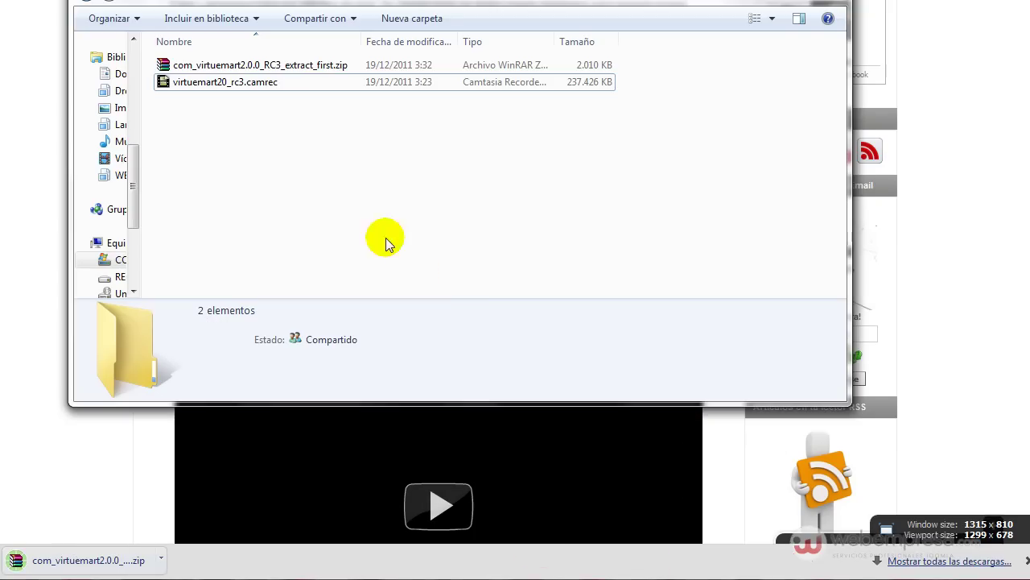
{"action": "right_click", "coordinate": [258, 69]}
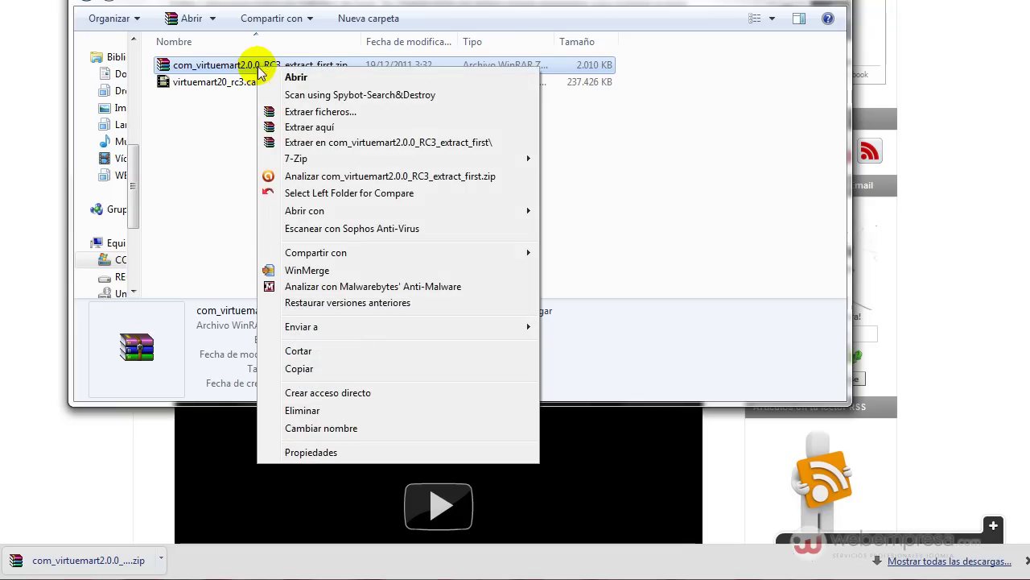
{"action": "left_click", "coordinate": [326, 127]}
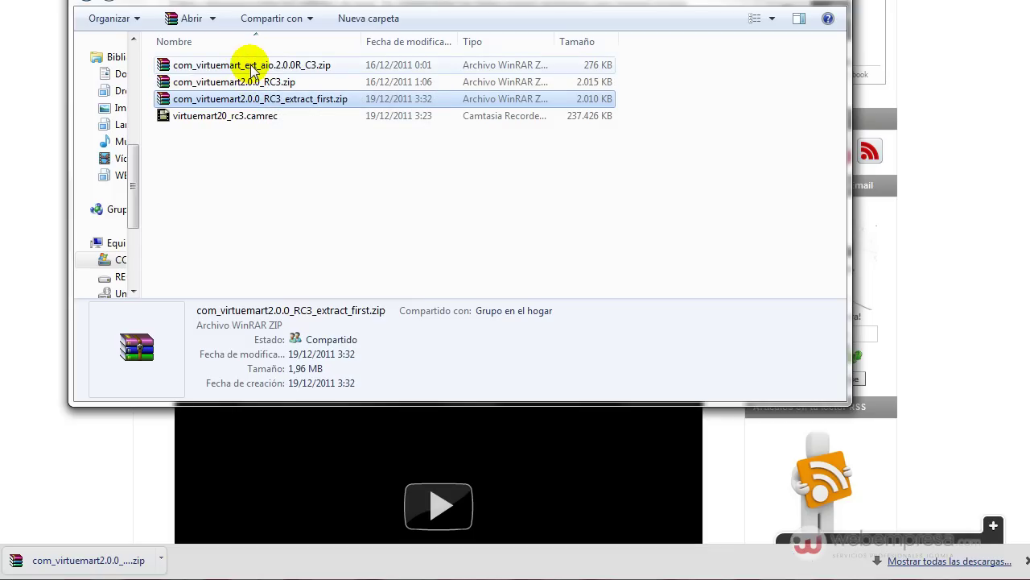
Delete com_virtuemart2.0.0_RC3_extract_first.zip from the folder, keeping the extracted packages, and go back to the browser.
{"action": "left_click", "coordinate": [283, 131]}
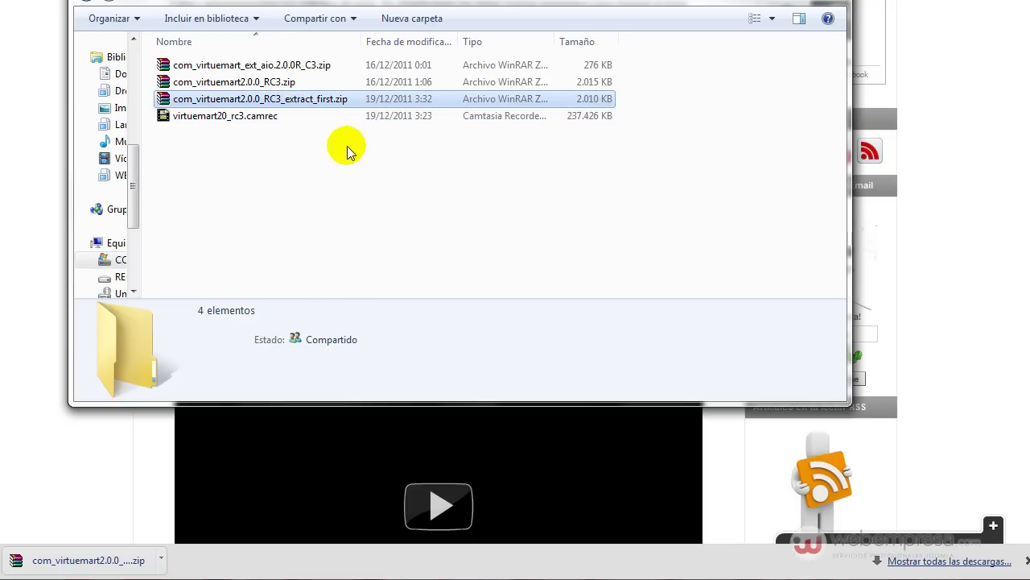
{"action": "key", "text": "space"}
{"action": "key", "text": "Delete"}
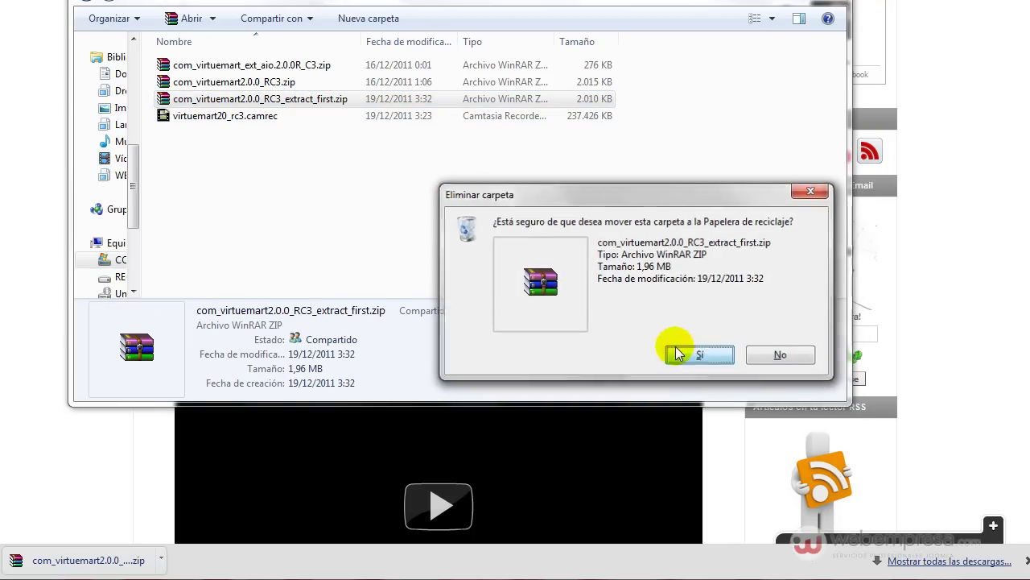
{"action": "left_click", "coordinate": [678, 354]}
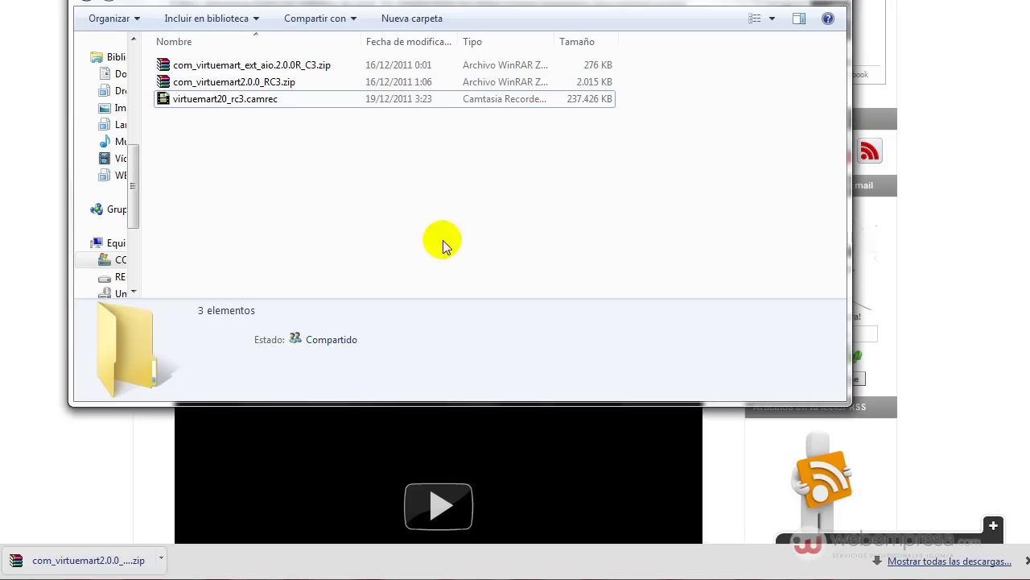
{"action": "left_click", "coordinate": [84, 453]}
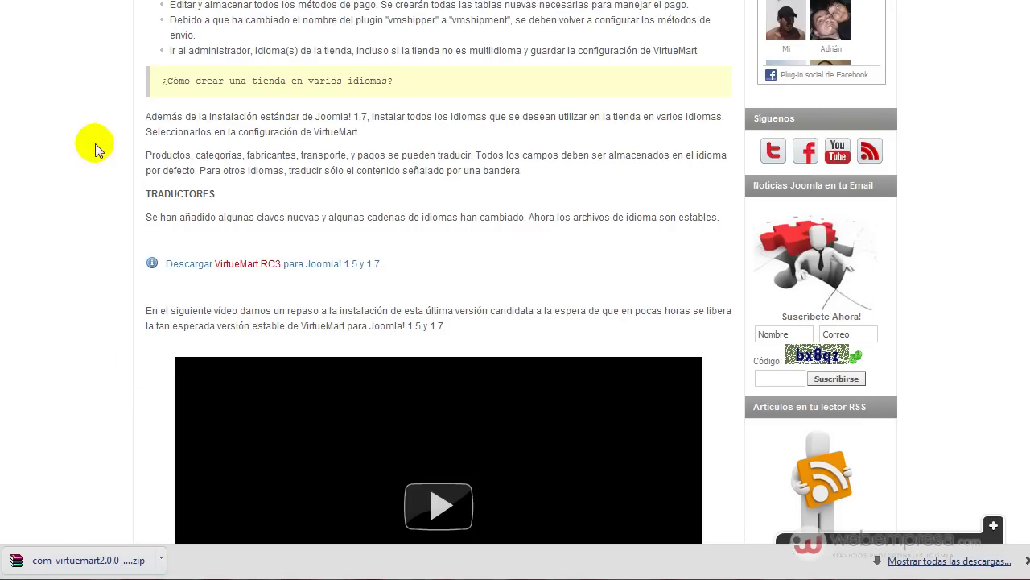
Check the installed components in the Joomla administration and dismiss the browser's download bar.
{"action": "left_click", "coordinate": [42, 4]}
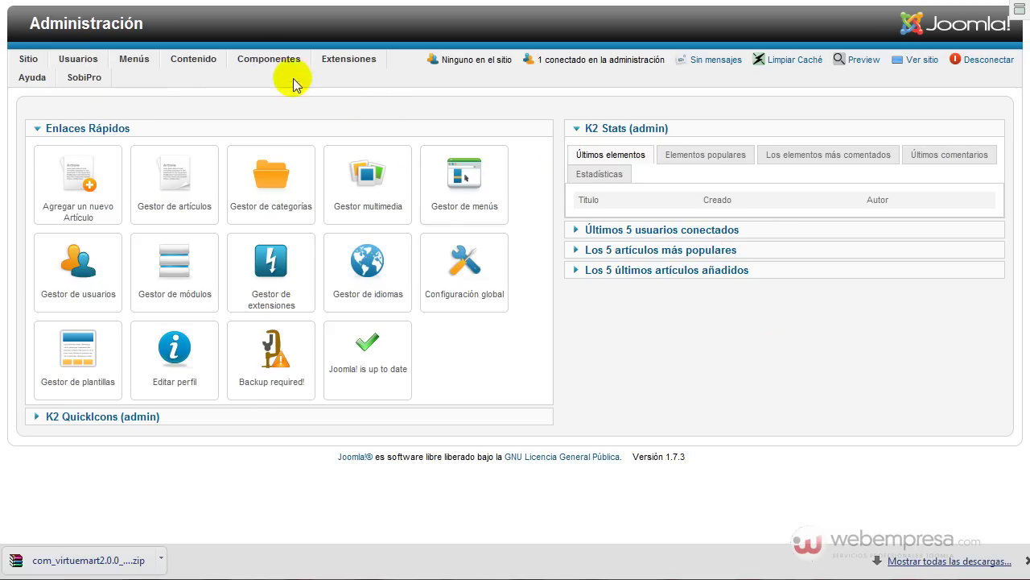
{"action": "mouse_move", "coordinate": [269, 60]}
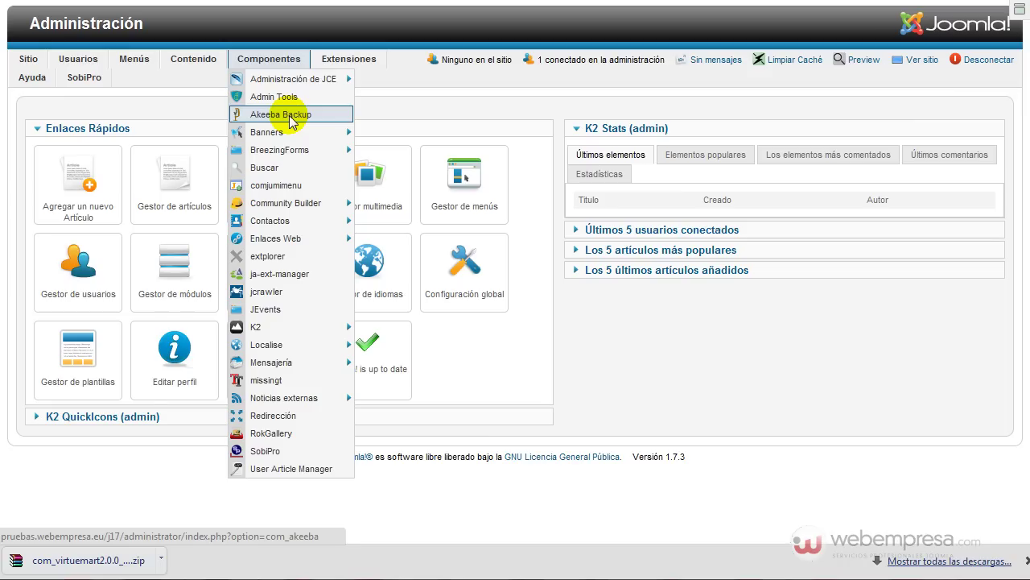
{"action": "left_click", "coordinate": [1026, 561]}
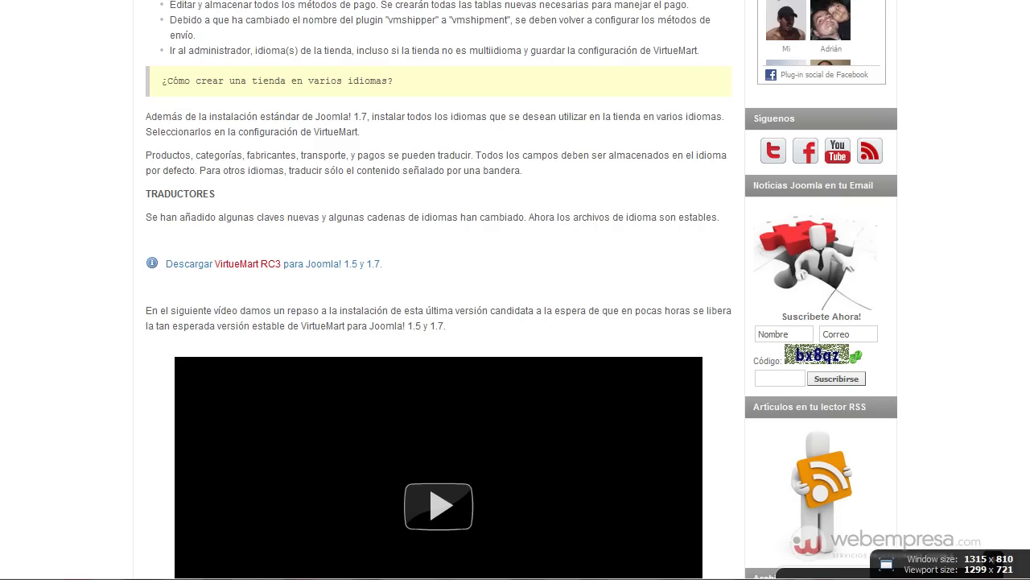
Locate the article's section on installing RC3 in a store running RC2 and return to the Joomla administration's components.
{"action": "scroll", "coordinate": [85, 161], "scroll_direction": "up", "scroll_amount": 4}
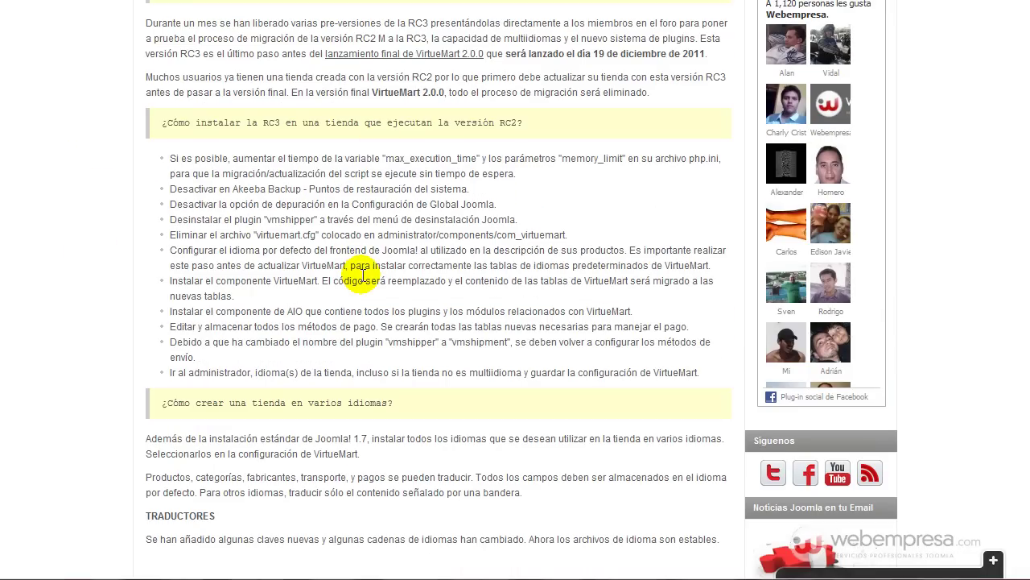
{"action": "left_click_drag", "start_coordinate": [166, 123], "coordinate": [527, 133]}
{"action": "left_click", "coordinate": [535, 139]}
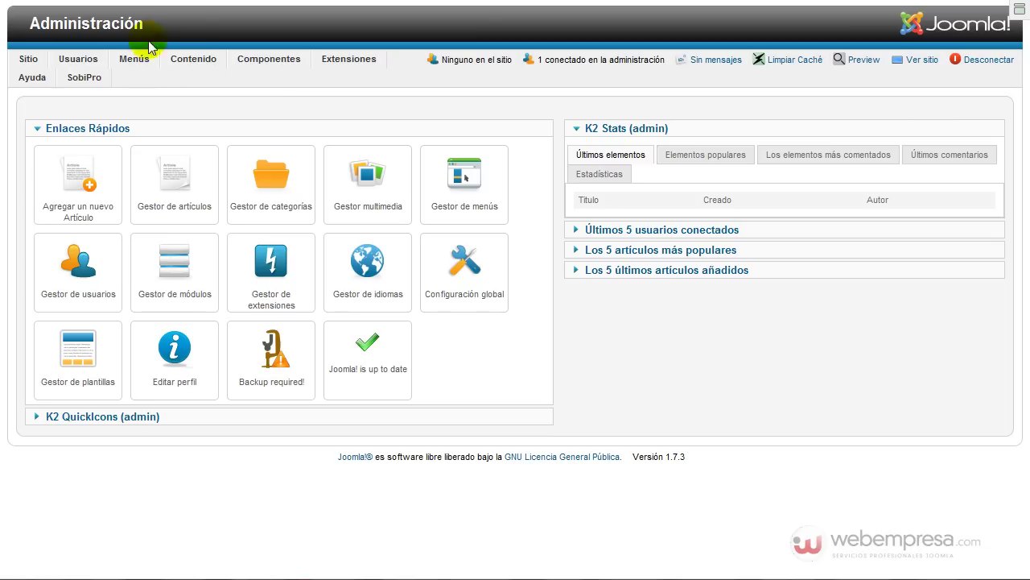
{"action": "mouse_move", "coordinate": [236, 58]}
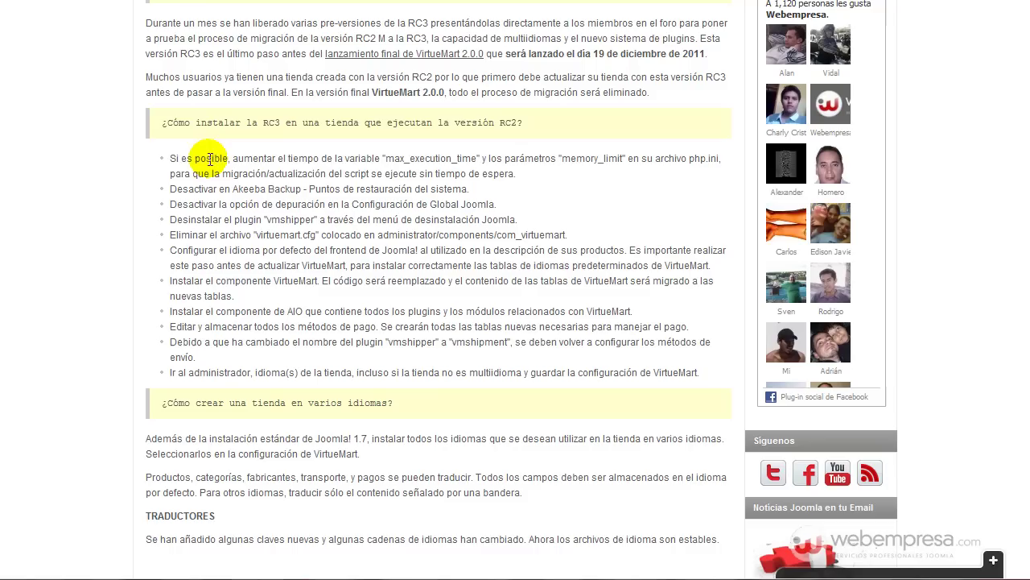
Read the article's advice on raising max_execution_time and memory_limit in php.ini before the migration.
{"action": "double_click", "coordinate": [434, 157]}
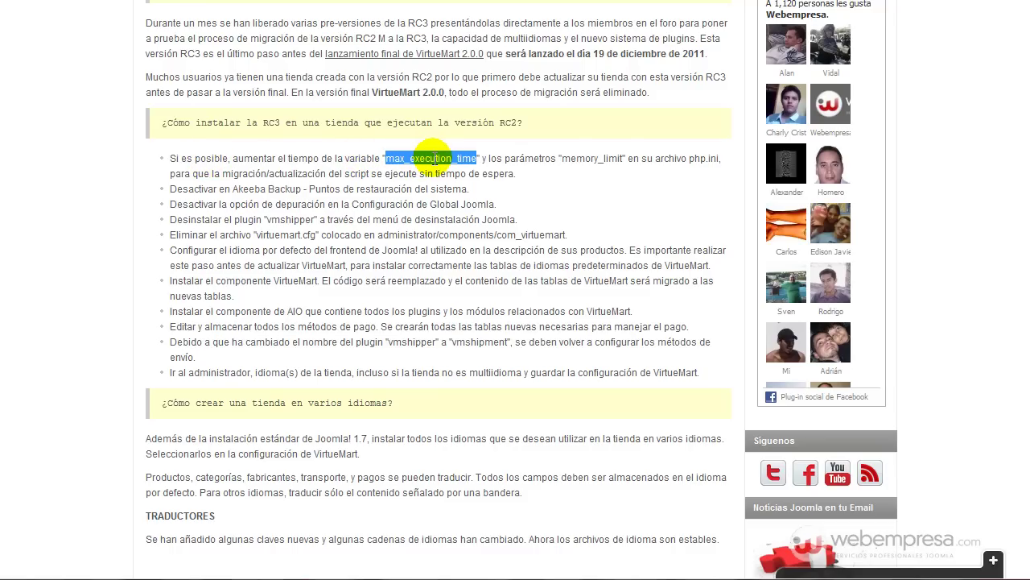
{"action": "double_click", "coordinate": [599, 160]}
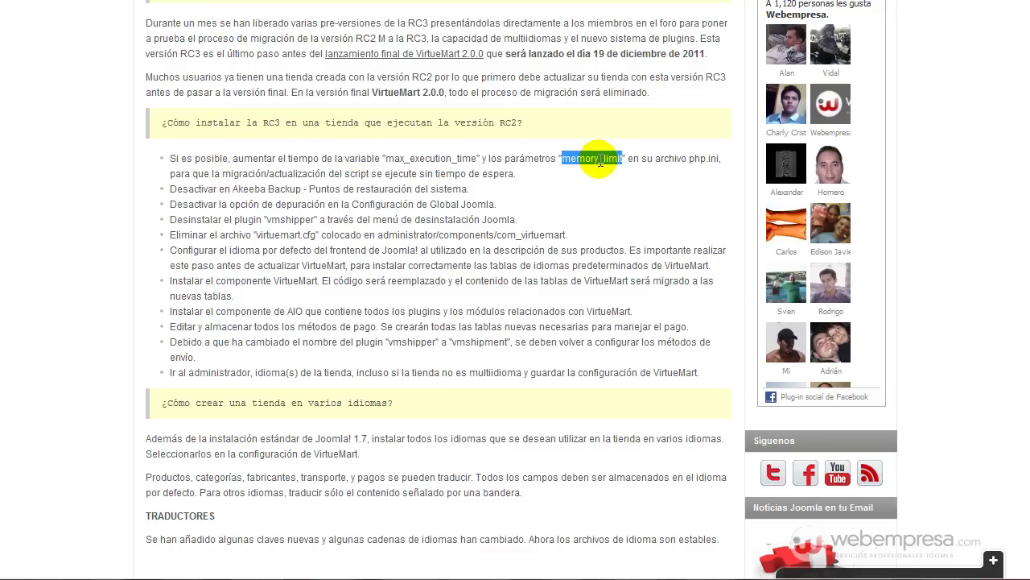
{"action": "double_click", "coordinate": [698, 159]}
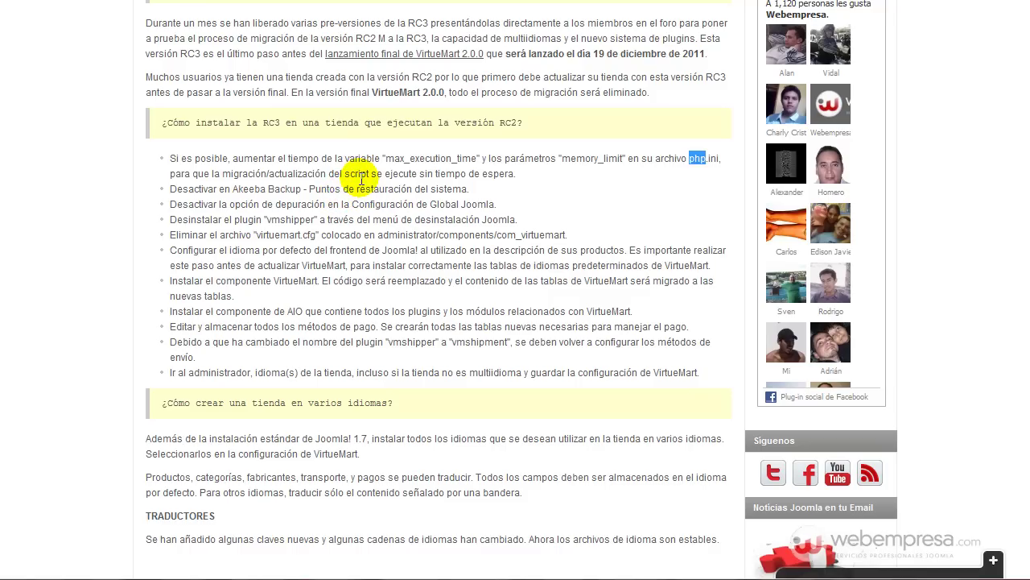
{"action": "triple_click", "coordinate": [493, 161]}
{"action": "left_click", "coordinate": [538, 196]}
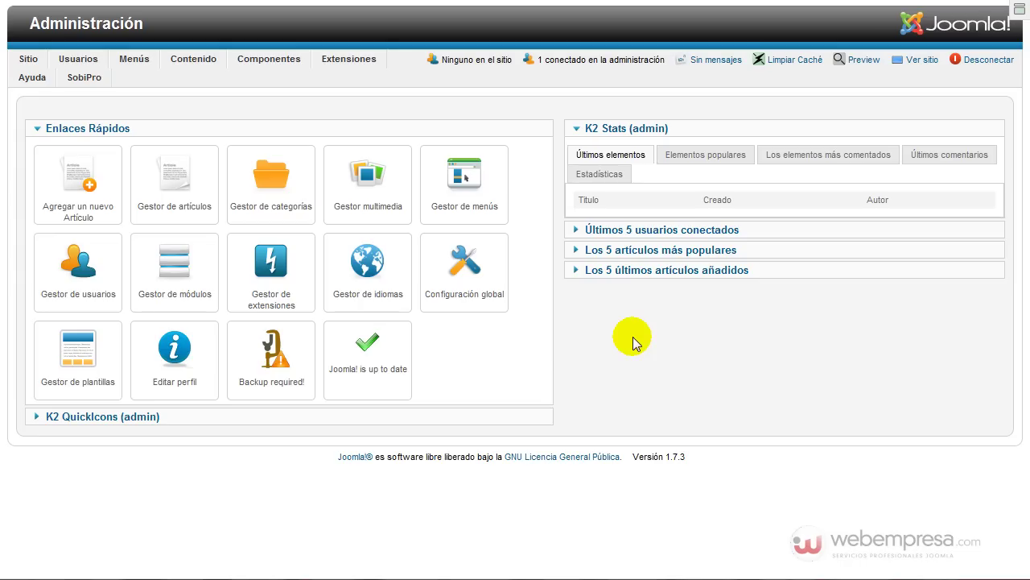
Open the Akeeba Backup control center and check the installed version in its status summary.
{"action": "mouse_move", "coordinate": [241, 58]}
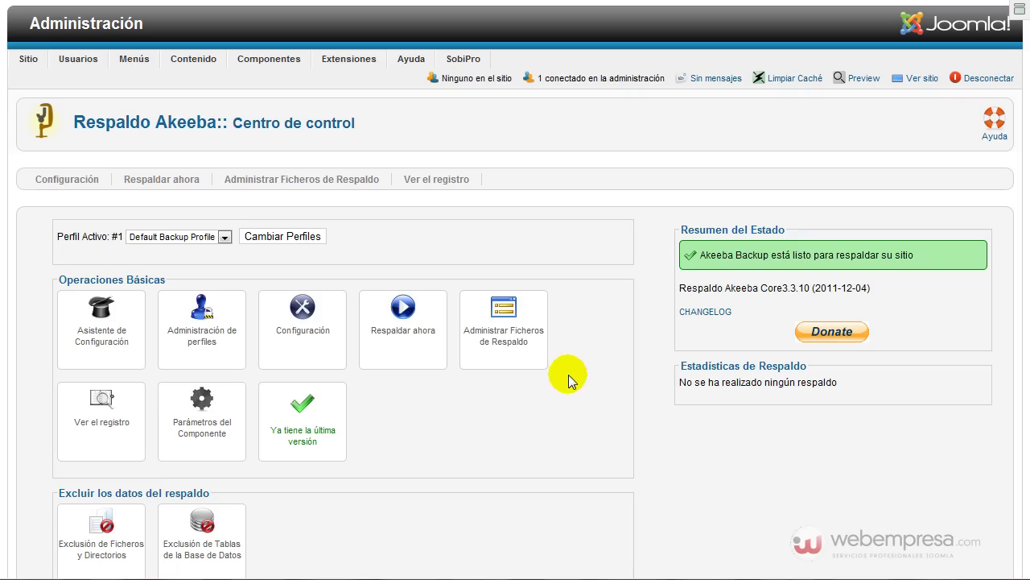
{"action": "double_click", "coordinate": [768, 288]}
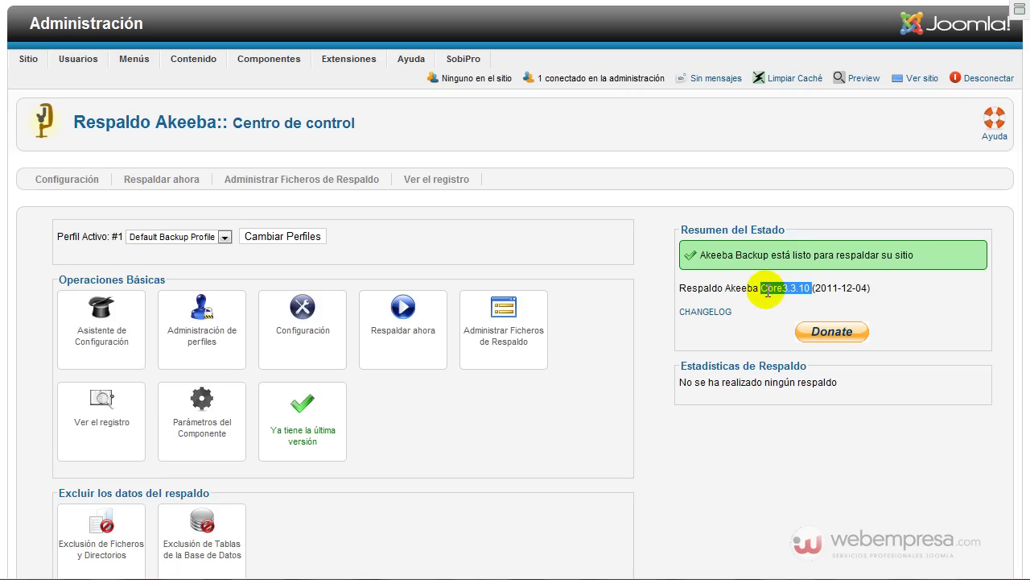
{"action": "left_click", "coordinate": [781, 287]}
{"action": "double_click", "coordinate": [783, 288]}
{"action": "triple_click", "coordinate": [777, 287]}
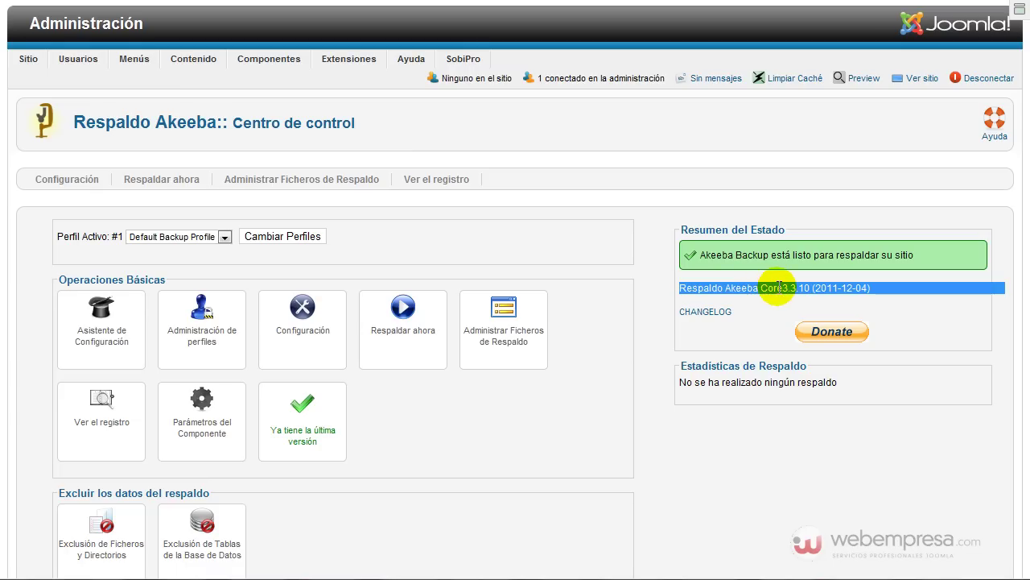
{"action": "left_click", "coordinate": [771, 301]}
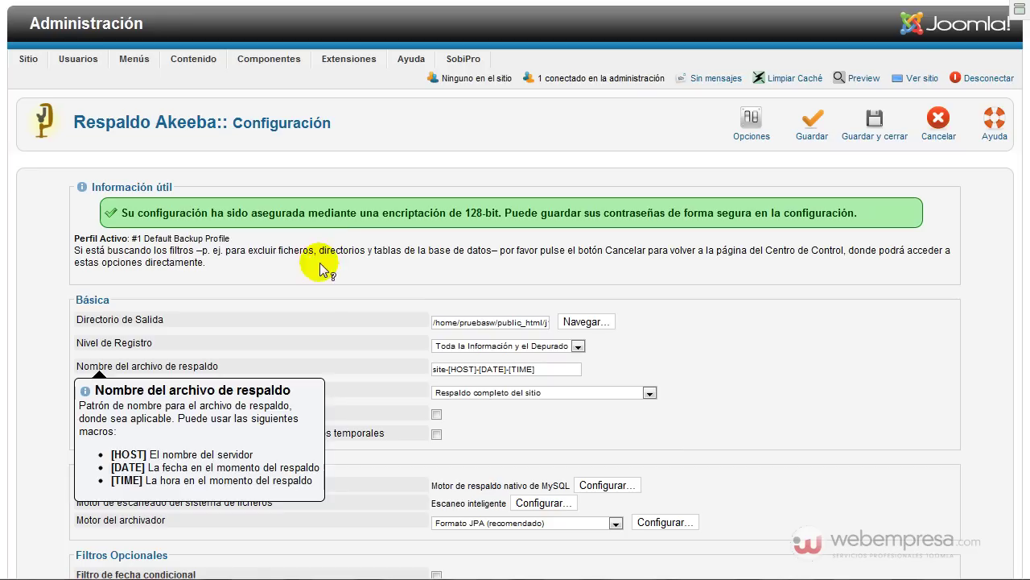
Review the Akeeba Backup configuration from basic settings to fine tuning and leave it without saving.
{"action": "scroll", "coordinate": [320, 264], "scroll_direction": "down", "scroll_amount": 5}
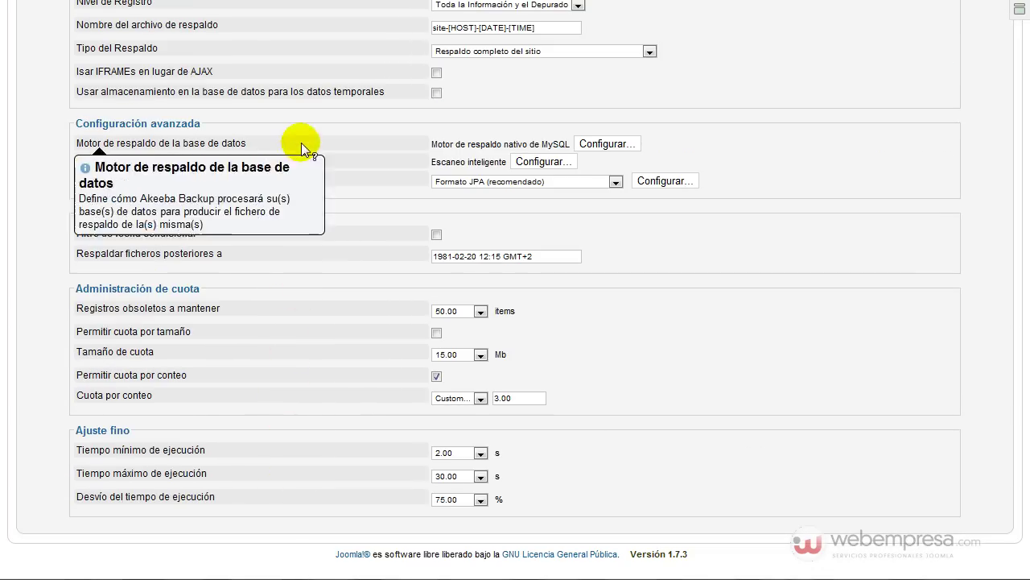
{"action": "scroll", "coordinate": [300, 144], "scroll_direction": "up", "scroll_amount": 5}
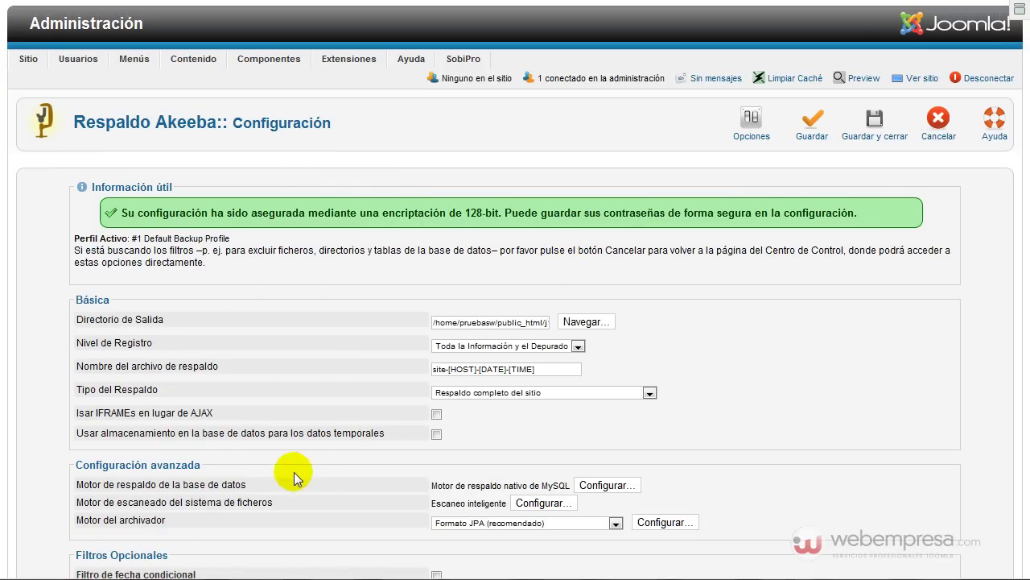
{"action": "scroll", "coordinate": [257, 345], "scroll_direction": "down", "scroll_amount": 4}
{"action": "scroll", "coordinate": [409, 223], "scroll_direction": "up", "scroll_amount": 4}
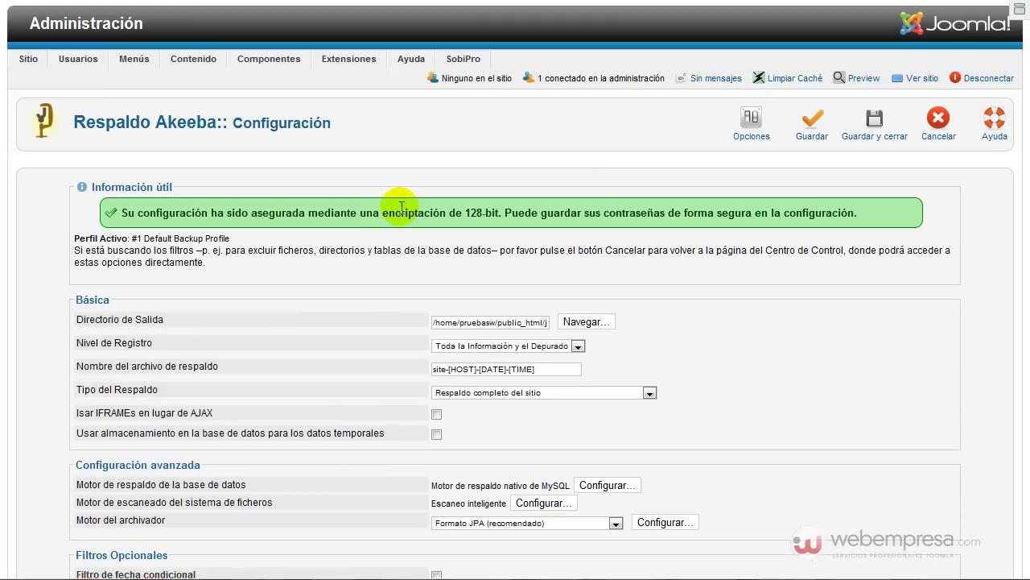
{"action": "left_click", "coordinate": [936, 129]}
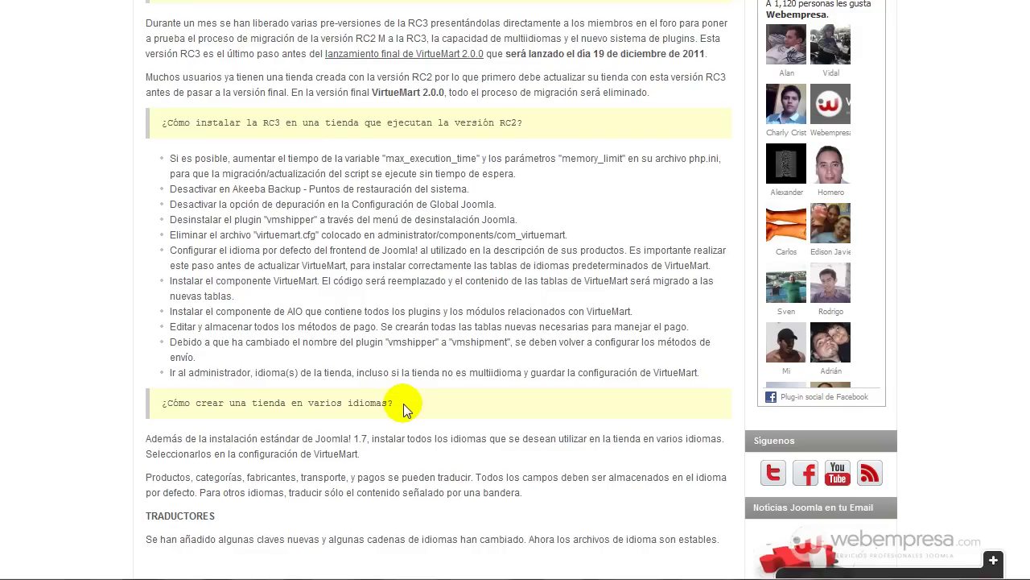
Following the article's debugging instruction, check the system and language debug settings in Joomla's Global Configuration and leave without saving.
{"action": "double_click", "coordinate": [235, 204]}
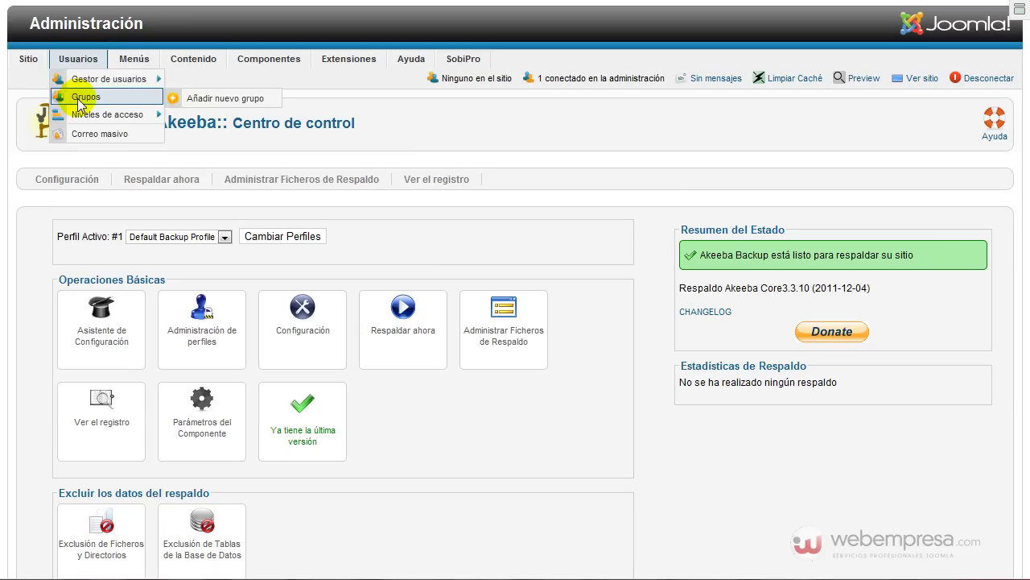
{"action": "mouse_move", "coordinate": [28, 59]}
{"action": "left_click", "coordinate": [54, 119]}
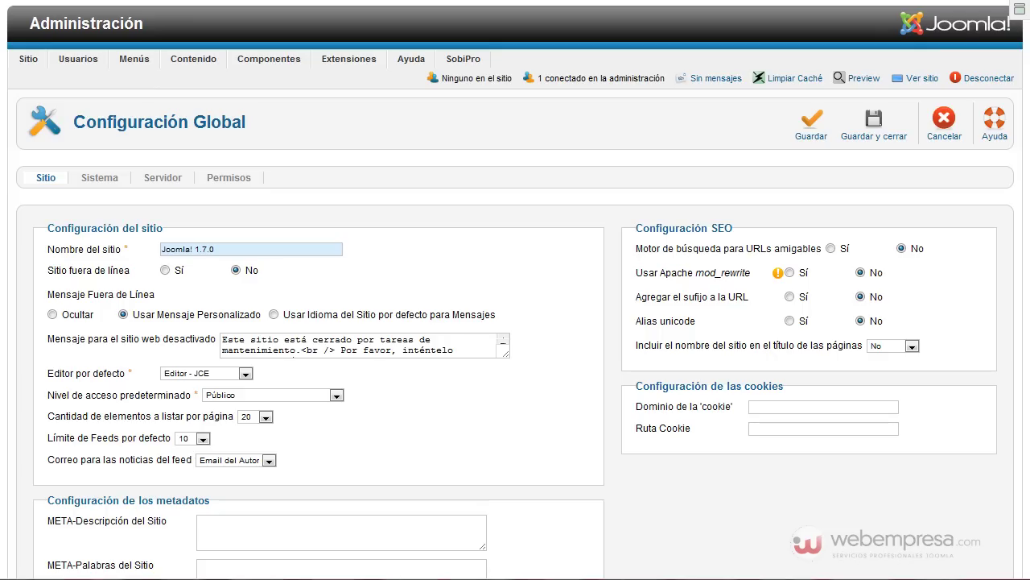
{"action": "left_click", "coordinate": [100, 179]}
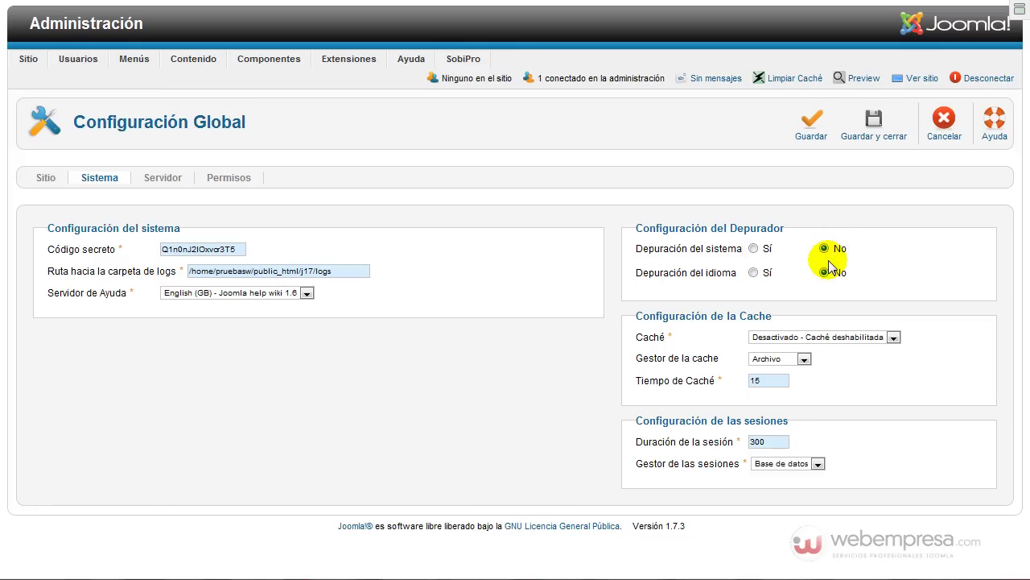
{"action": "left_click", "coordinate": [940, 129]}
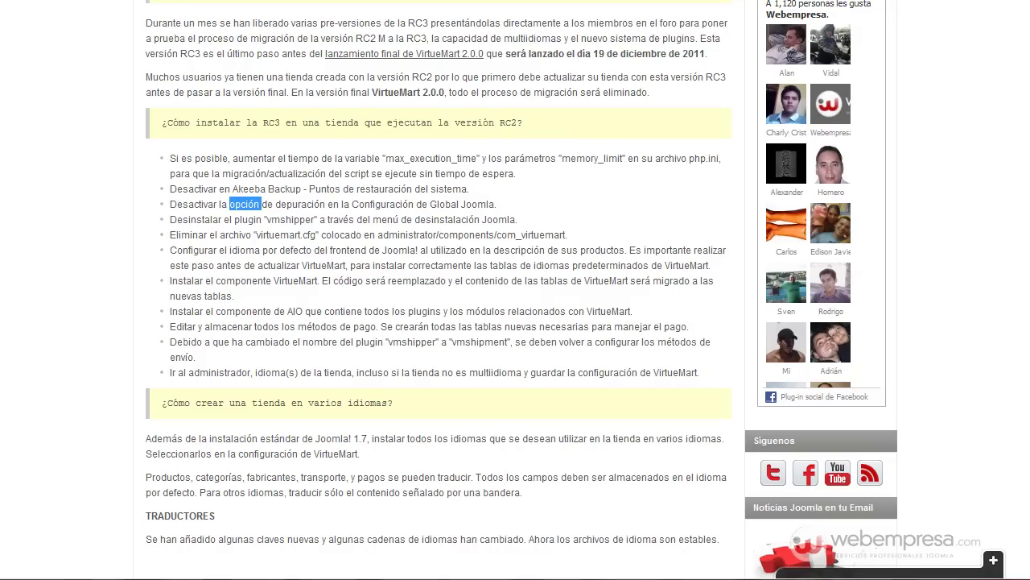
Read the article's instructions on uninstalling the vmshipper plugin and deleting the virtuemart.cfg file.
{"action": "left_click", "coordinate": [287, 219]}
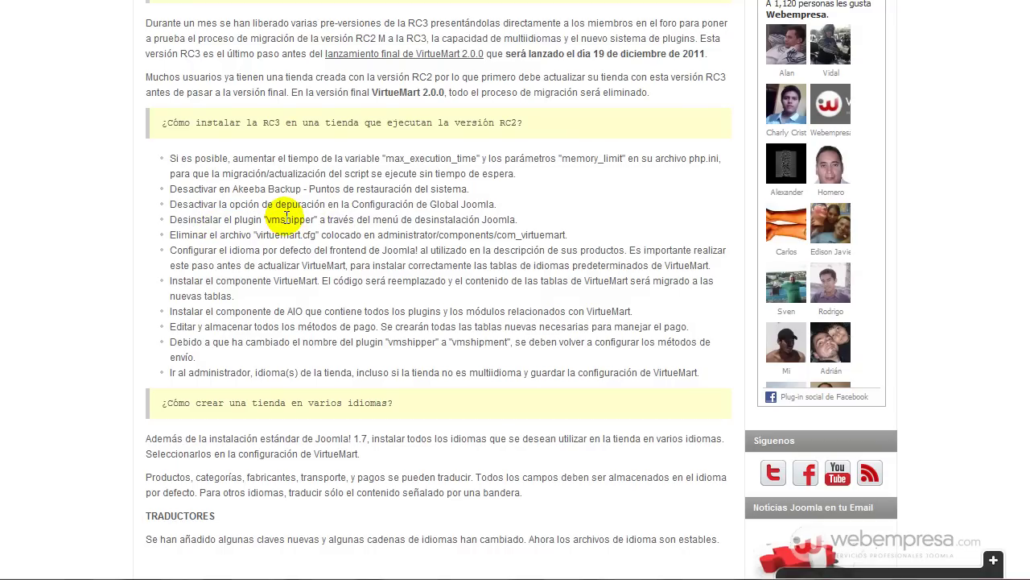
{"action": "double_click", "coordinate": [287, 217]}
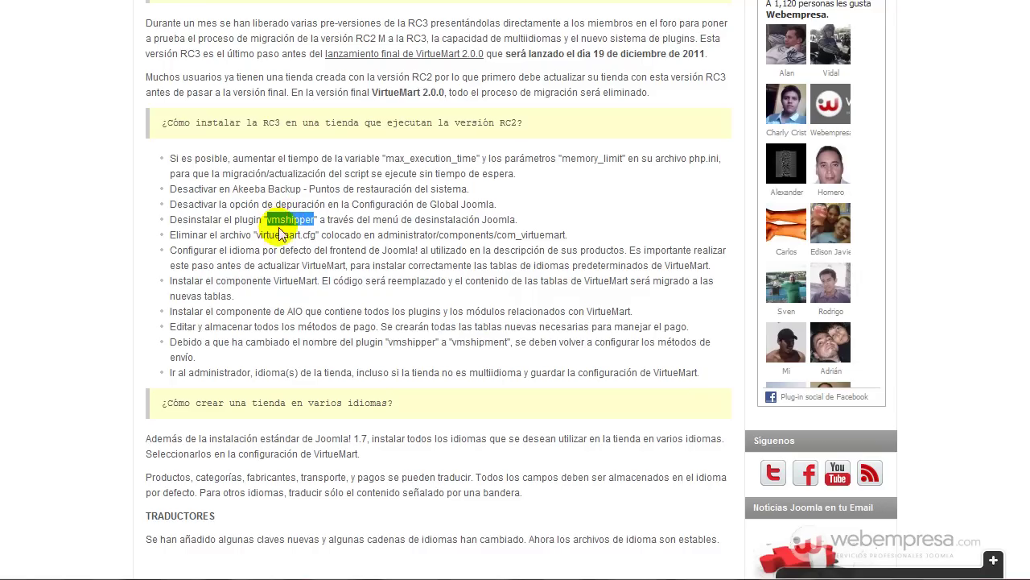
{"action": "double_click", "coordinate": [278, 234]}
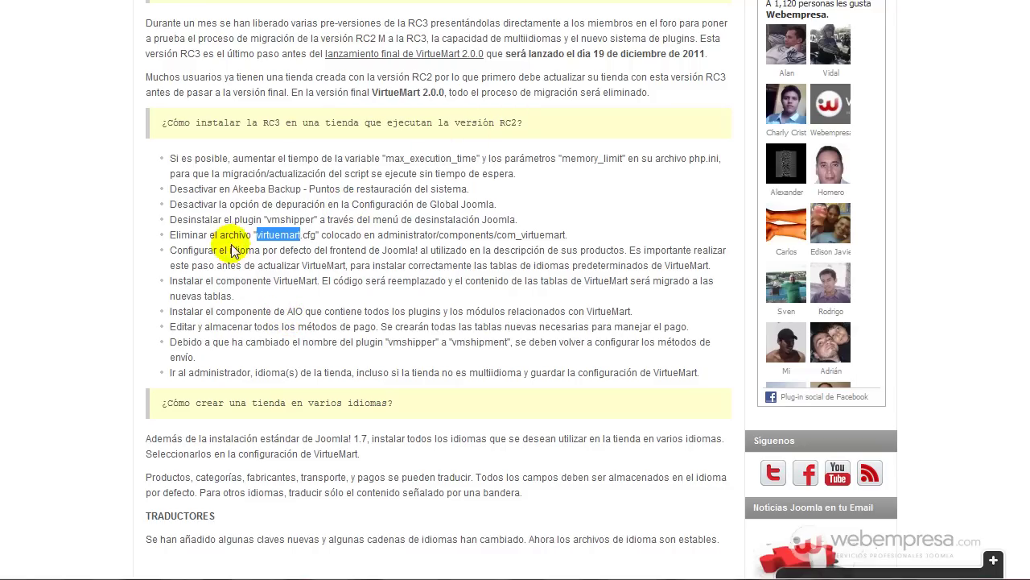
Read the article's instructions on setting the default frontend language and installing the VirtueMart component.
{"action": "left_click", "coordinate": [211, 233]}
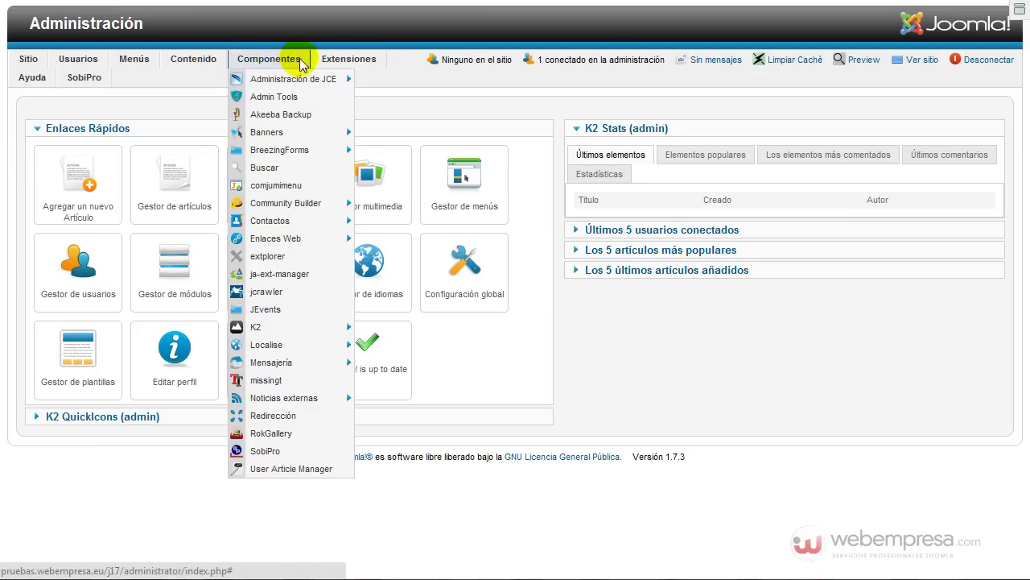
{"action": "mouse_move", "coordinate": [333, 61]}
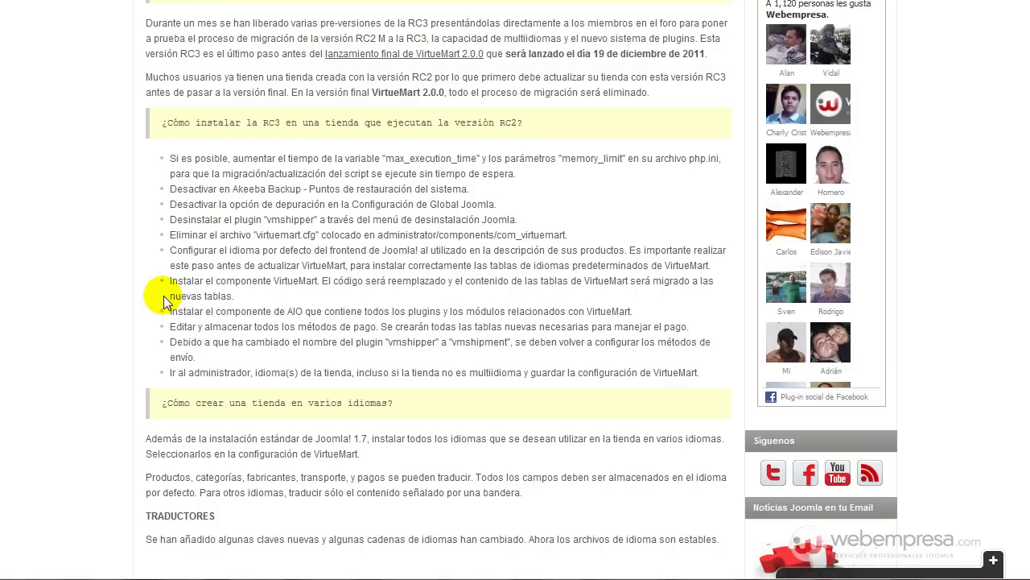
{"action": "double_click", "coordinate": [297, 284]}
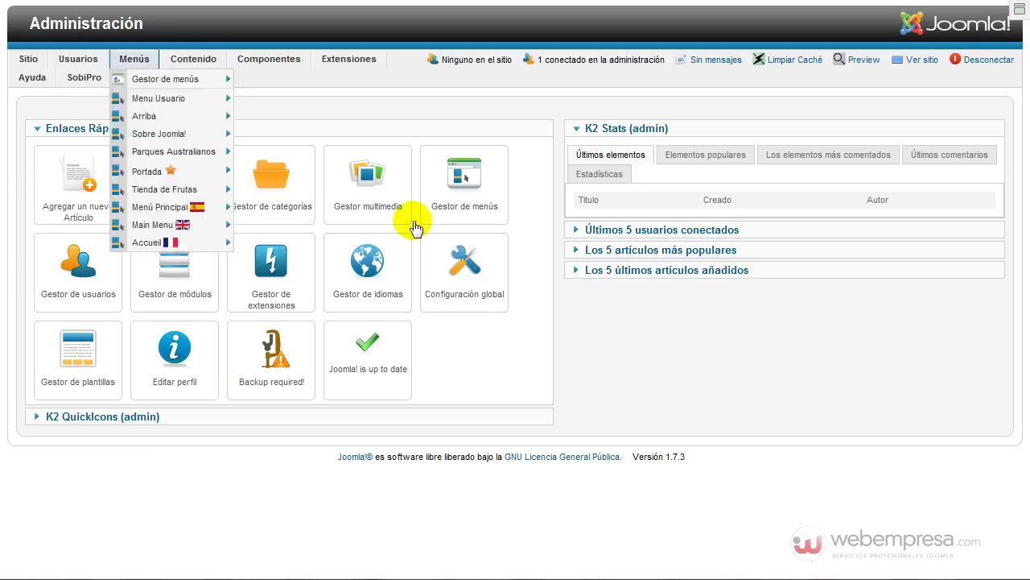
Upload and install the com_virtuemart2.0.0_RC3.zip package through Joomla's extension manager.
{"action": "mouse_move", "coordinate": [245, 59]}
{"action": "mouse_move", "coordinate": [349, 63]}
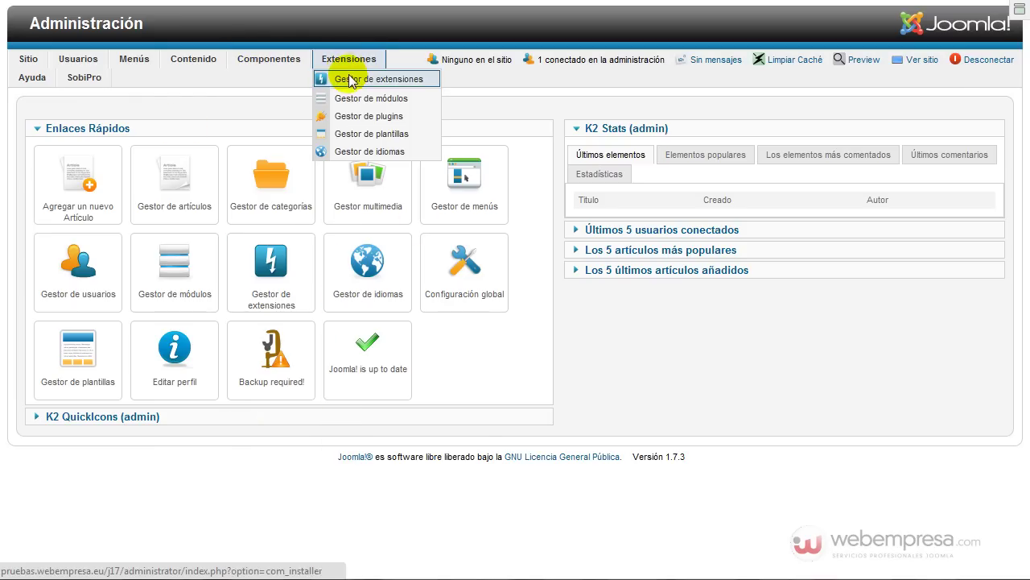
{"action": "left_click", "coordinate": [359, 150]}
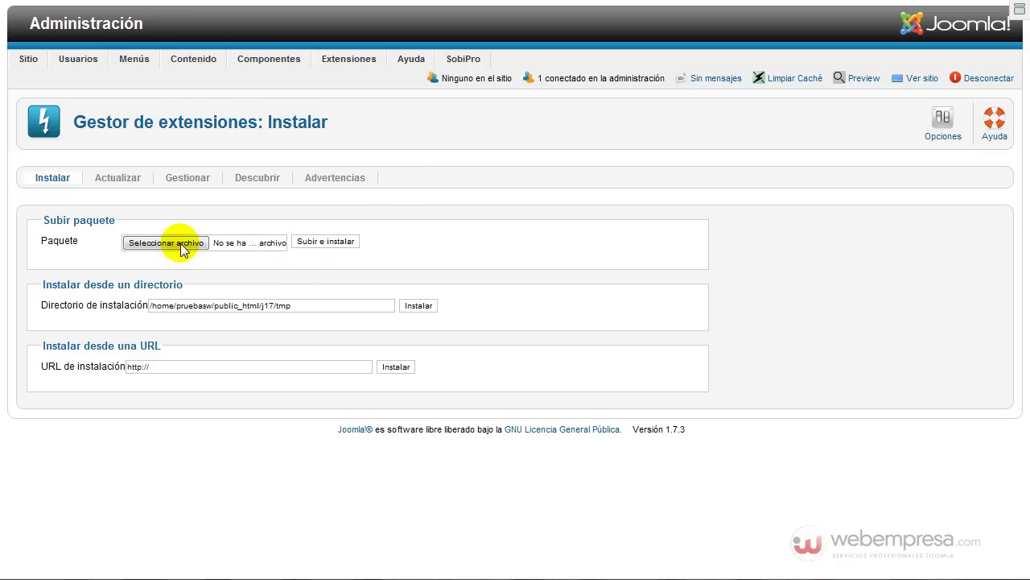
{"action": "left_click", "coordinate": [180, 248]}
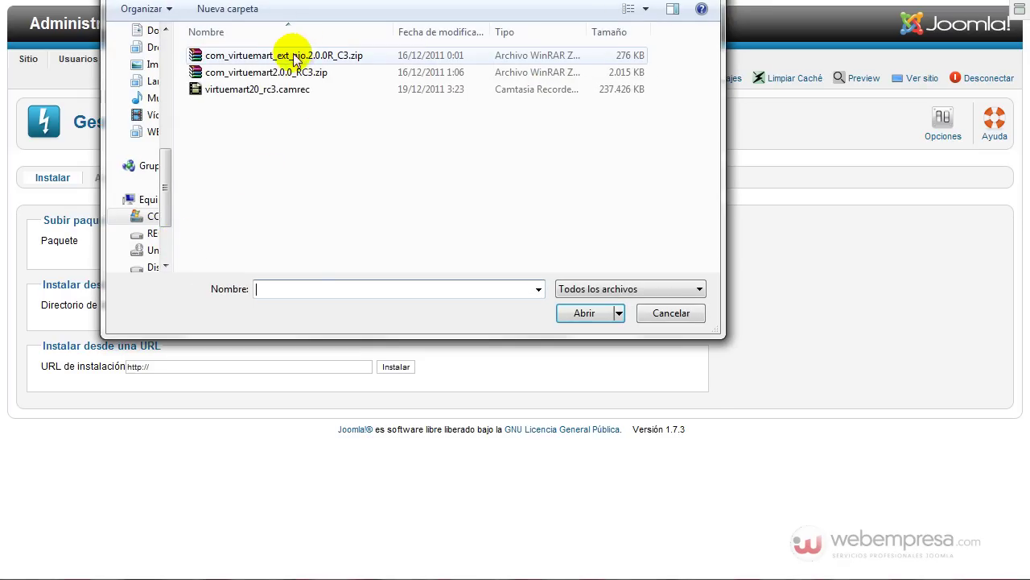
{"action": "left_click", "coordinate": [269, 76]}
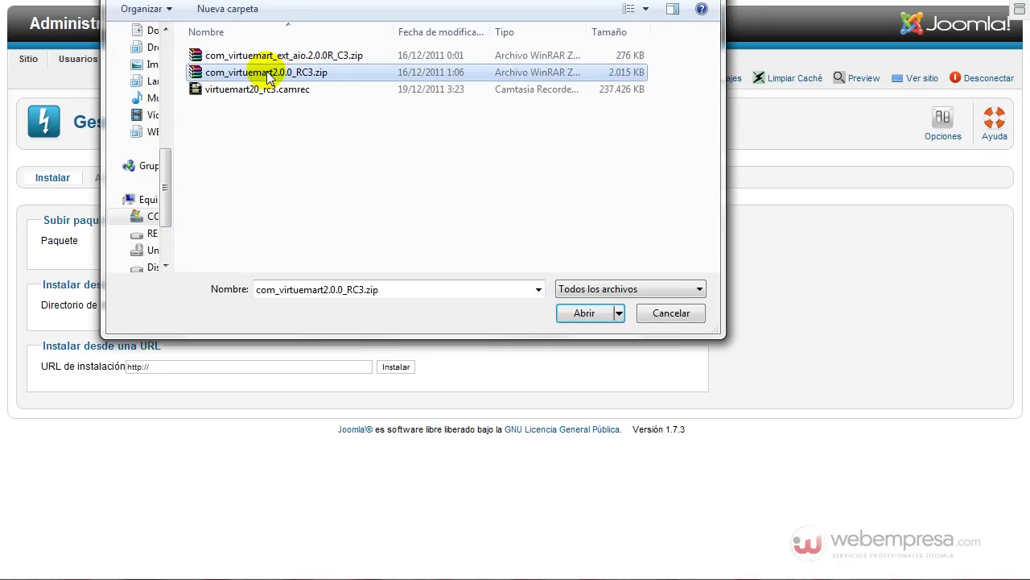
{"action": "left_click", "coordinate": [584, 313]}
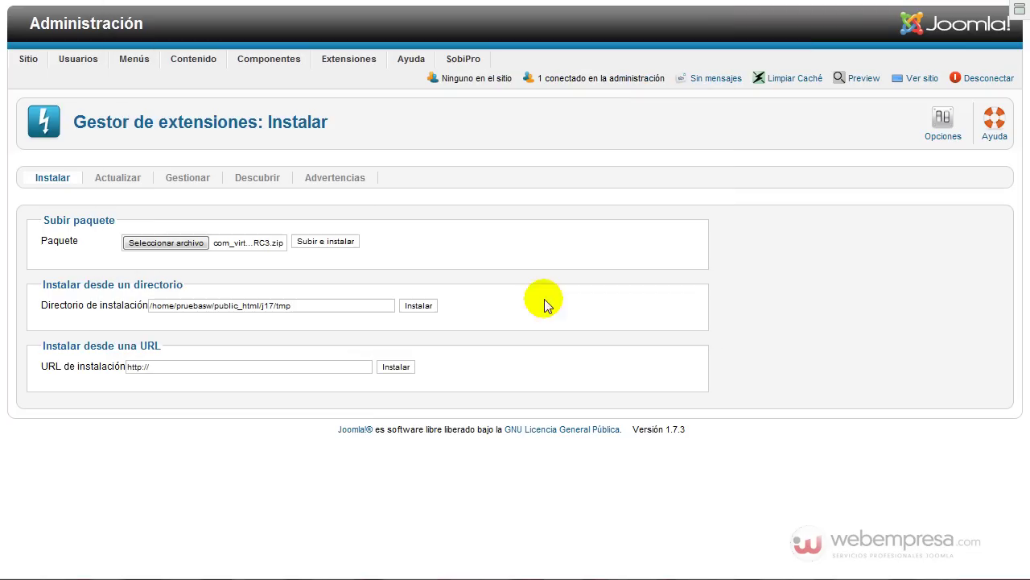
{"action": "left_click", "coordinate": [330, 244]}
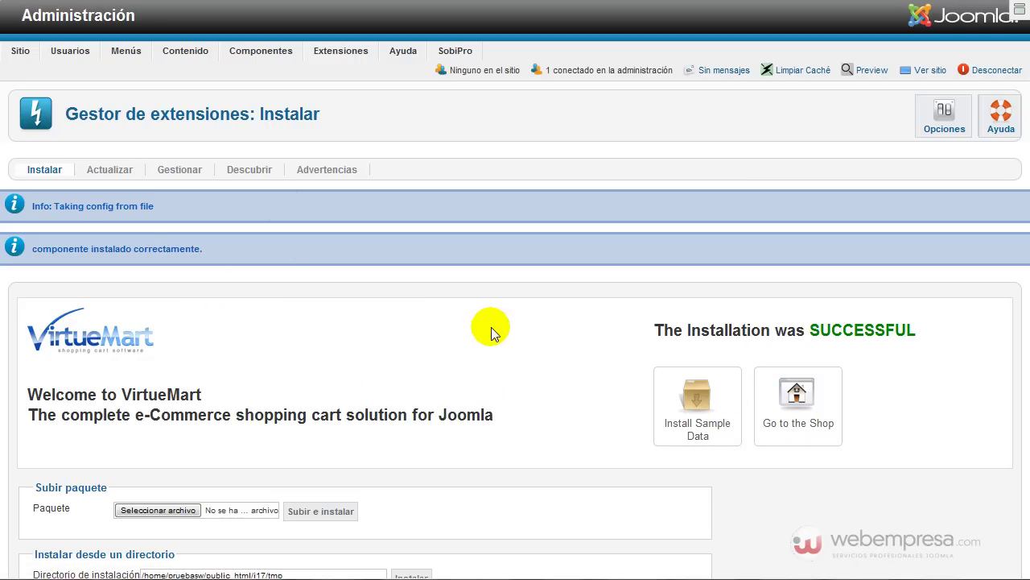
Upload and install the com_virtuemart_ext_aio.2.0.0R_C3.zip package, checking it against the article's AIO component instruction.
{"action": "scroll", "coordinate": [235, 367], "scroll_direction": "down", "scroll_amount": 1}
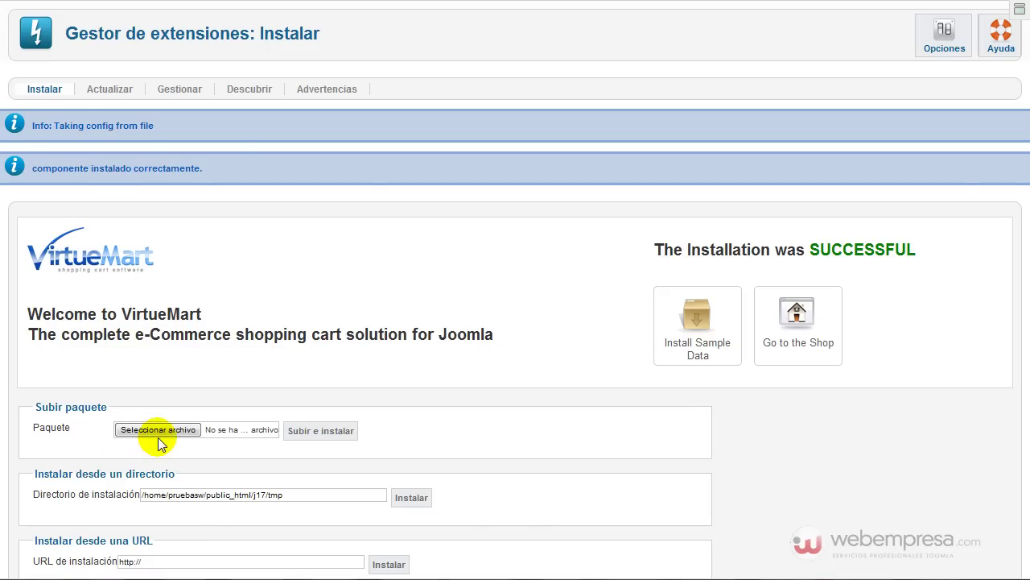
{"action": "left_click", "coordinate": [158, 431]}
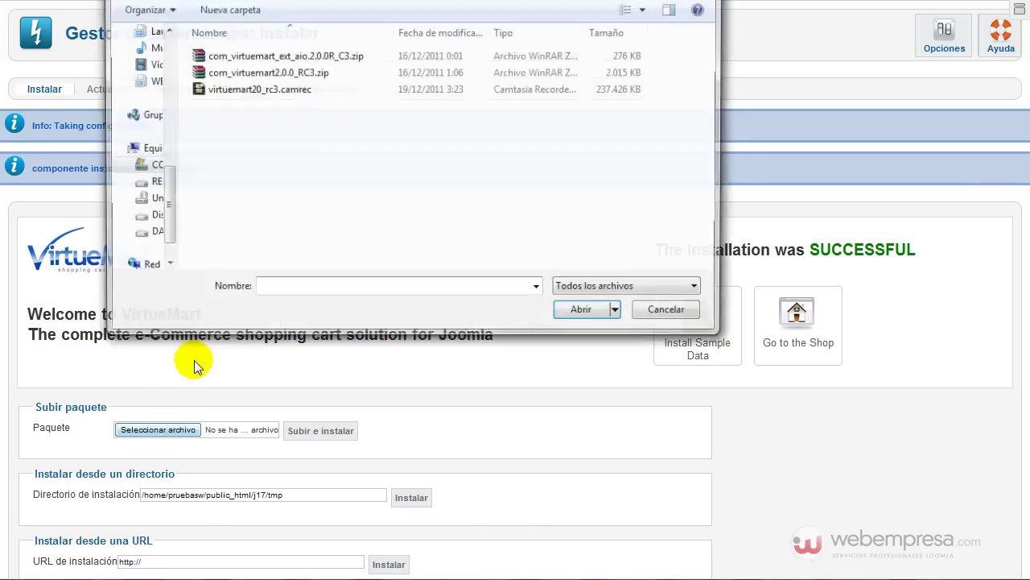
{"action": "left_click", "coordinate": [287, 58]}
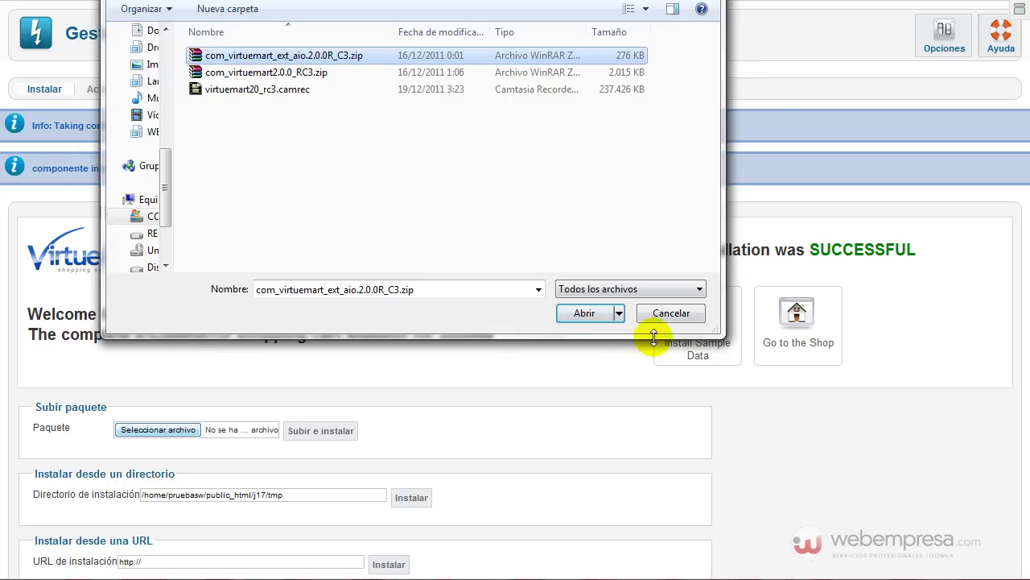
{"action": "left_click", "coordinate": [587, 314]}
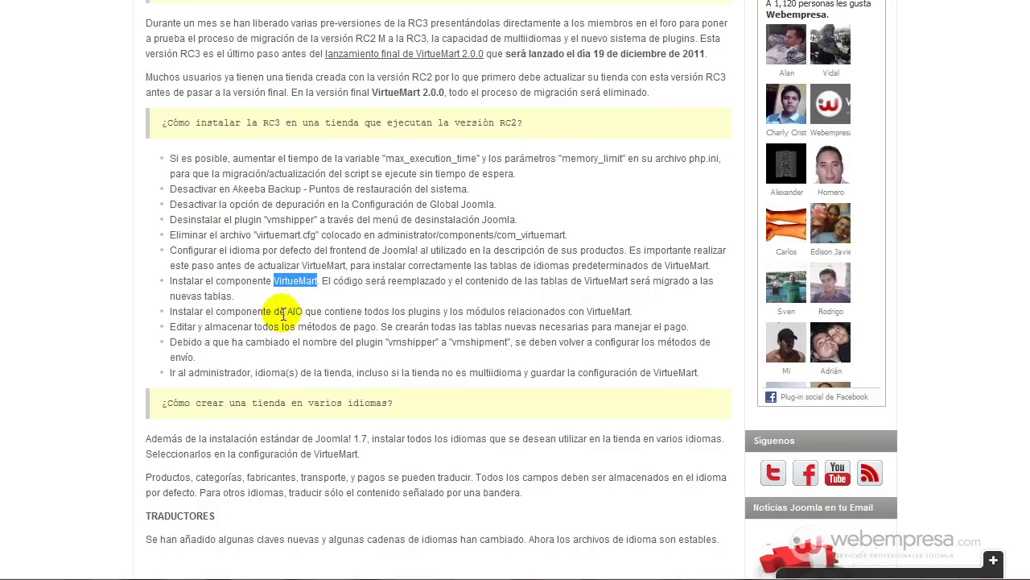
{"action": "double_click", "coordinate": [295, 311]}
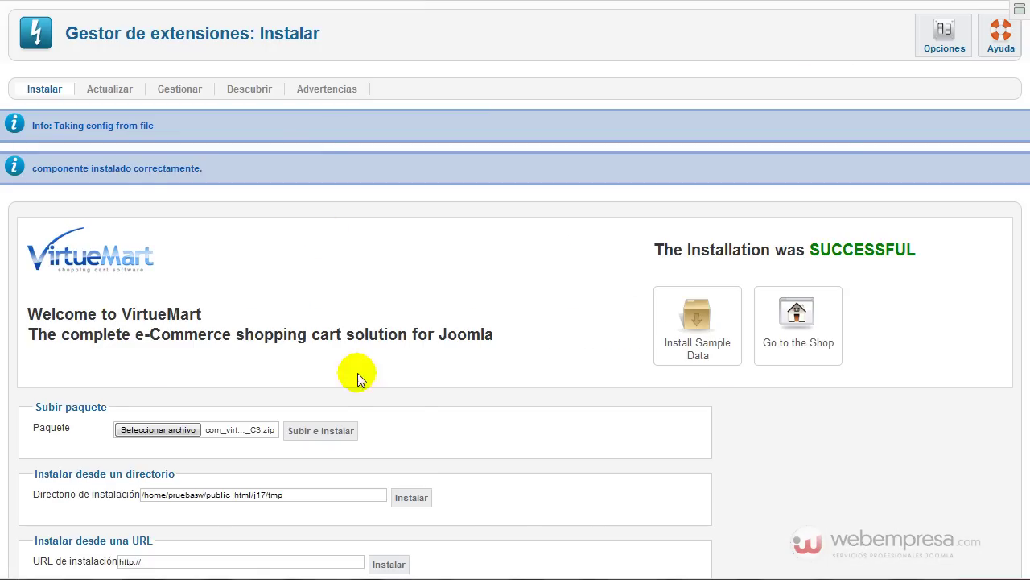
{"action": "left_click", "coordinate": [316, 433]}
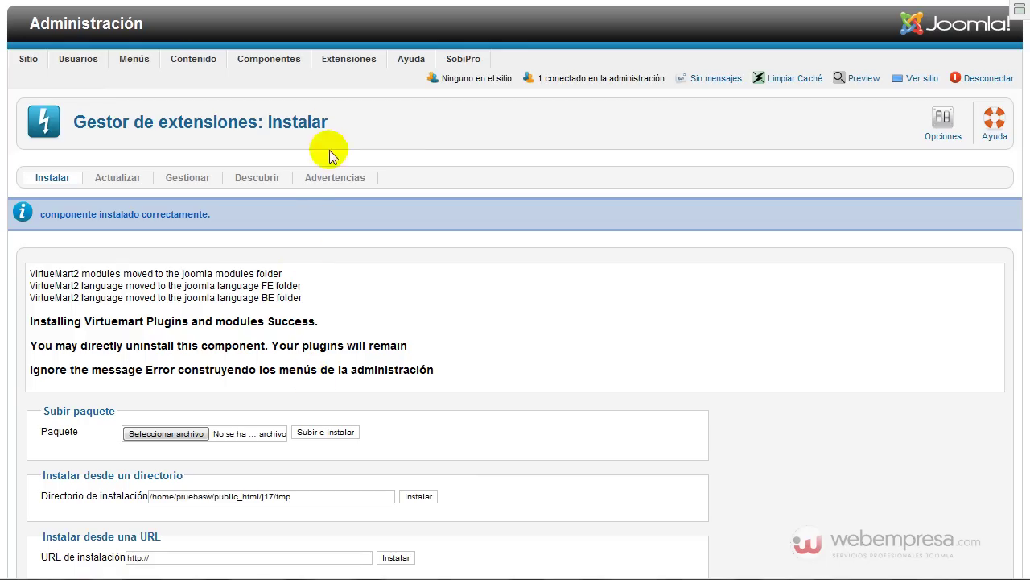
Check the enabled status of VirtueMart's plugins in the plugin manager, filtering by types vmcustom, vmpayment and vmshipment in turn.
{"action": "mouse_move", "coordinate": [343, 58]}
{"action": "left_click", "coordinate": [378, 119]}
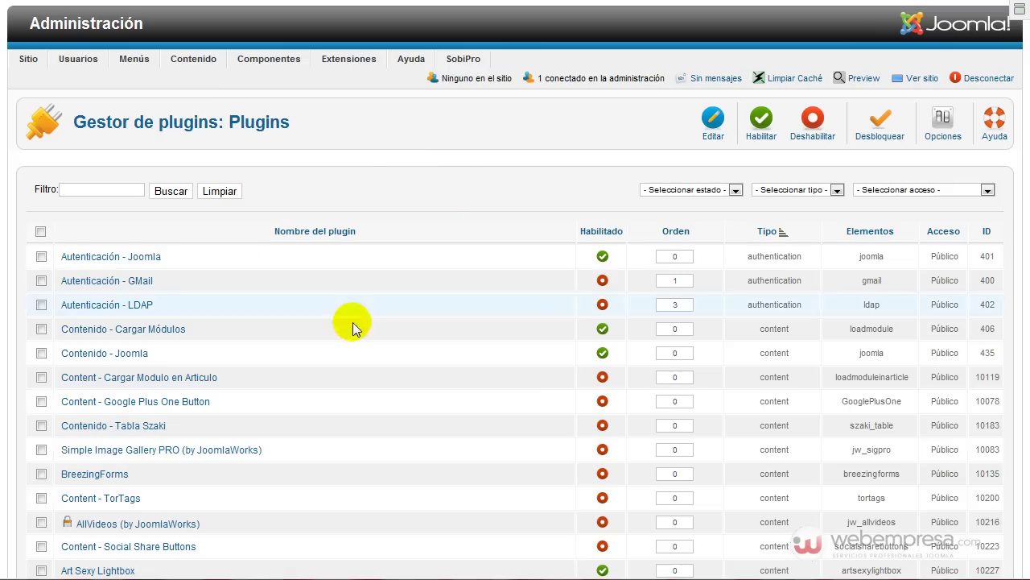
{"action": "left_click", "coordinate": [799, 193]}
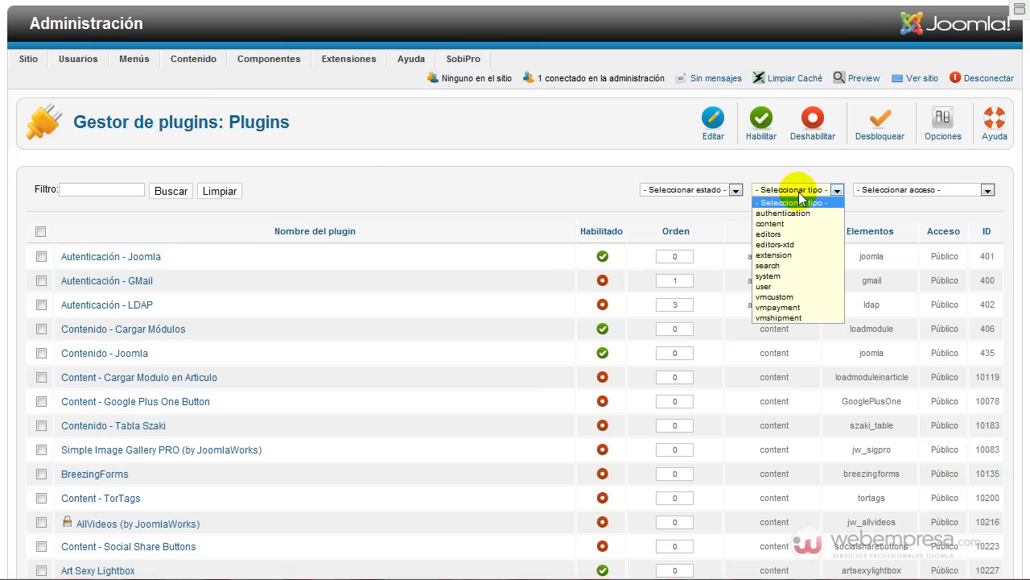
{"action": "left_click", "coordinate": [782, 296]}
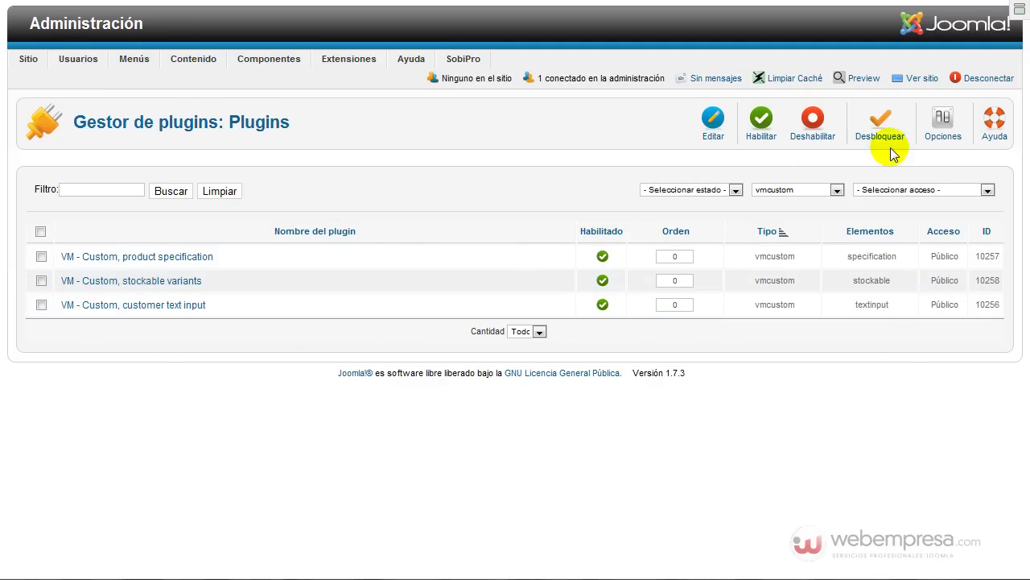
{"action": "left_click", "coordinate": [811, 189]}
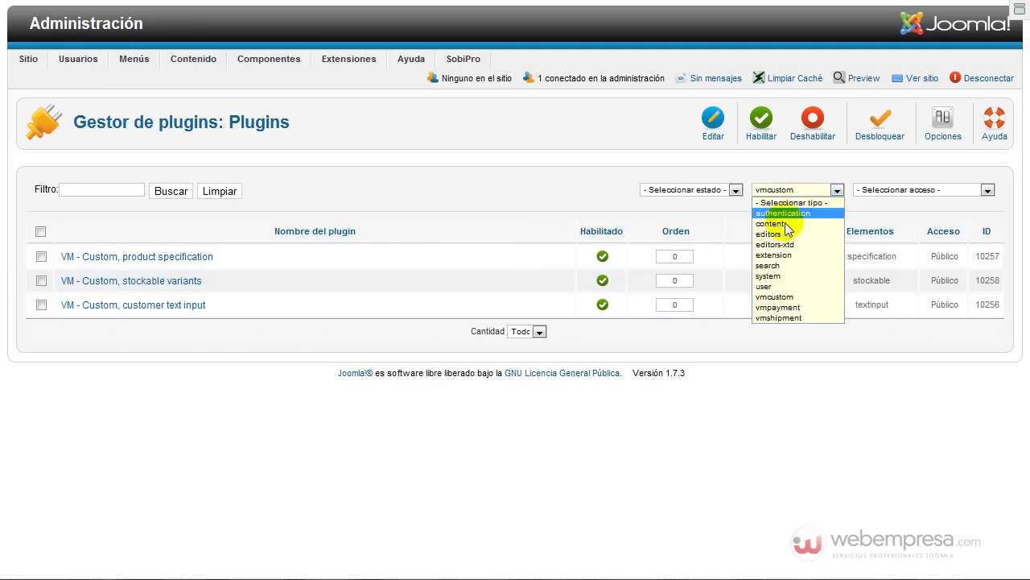
{"action": "left_click", "coordinate": [777, 308]}
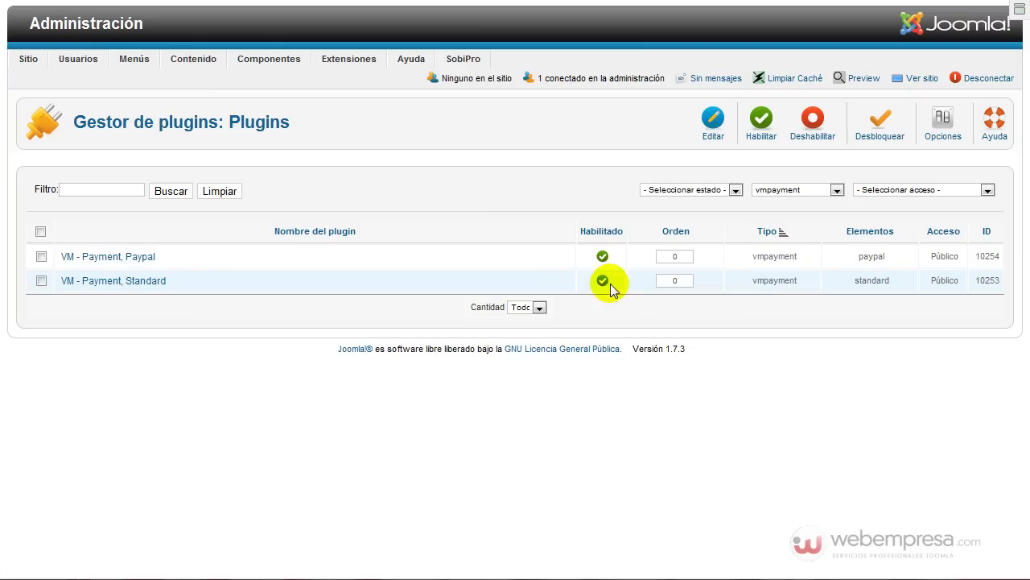
{"action": "left_click", "coordinate": [798, 195]}
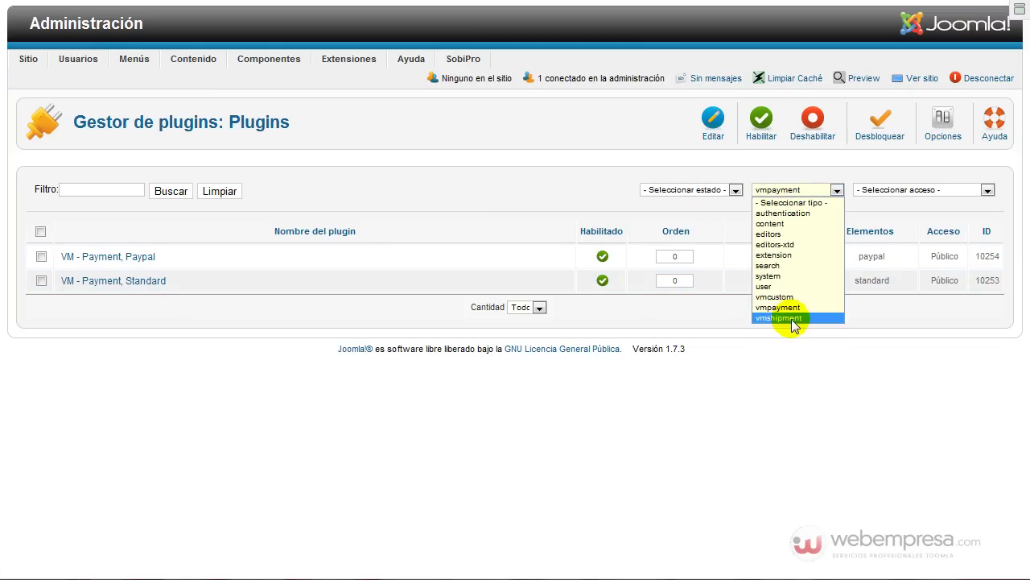
{"action": "left_click", "coordinate": [791, 319]}
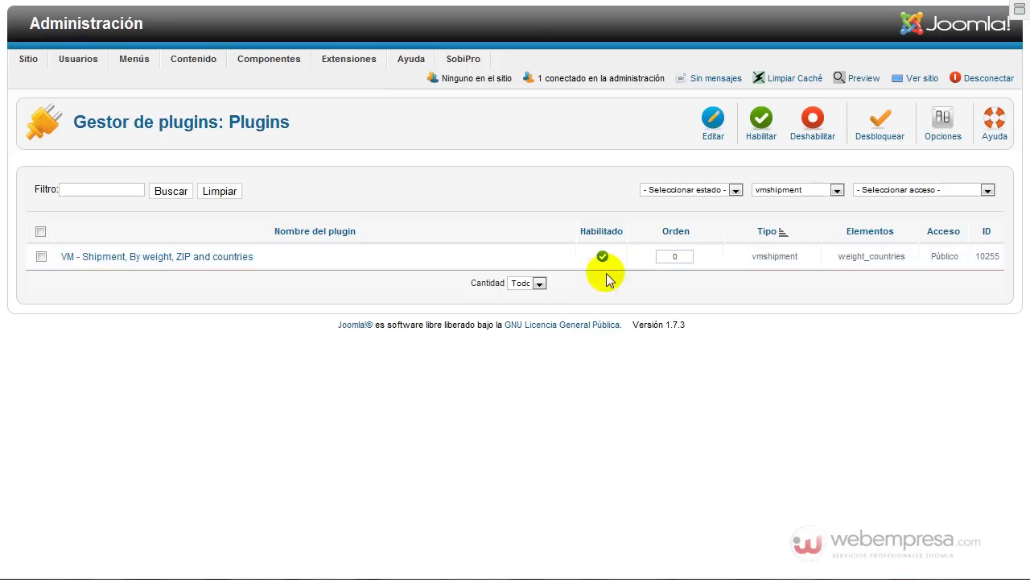
Examine the module manager's module type options and site module list for the VirtueMart modules, without applying a filter.
{"action": "mouse_move", "coordinate": [354, 63]}
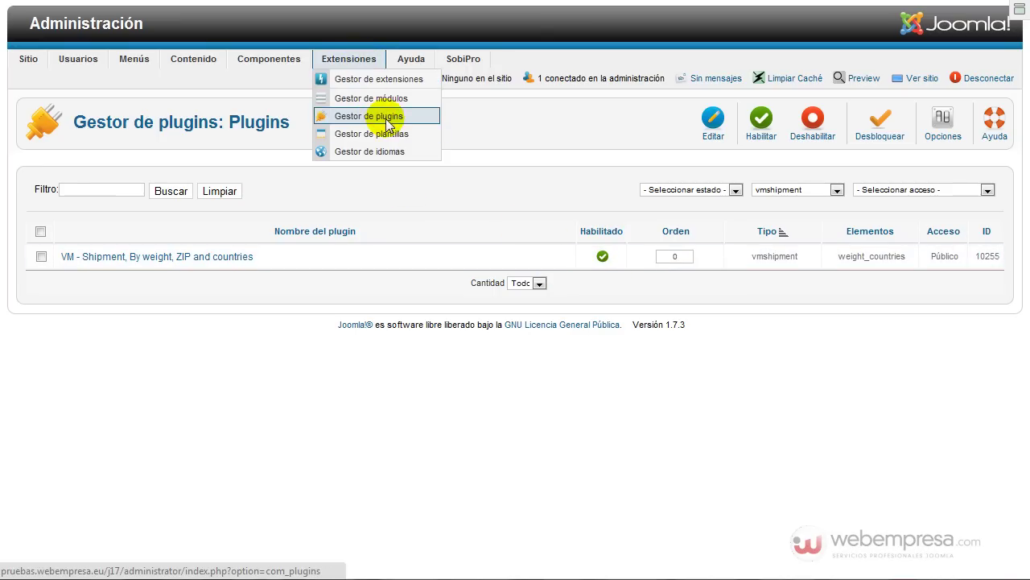
{"action": "left_click", "coordinate": [375, 97]}
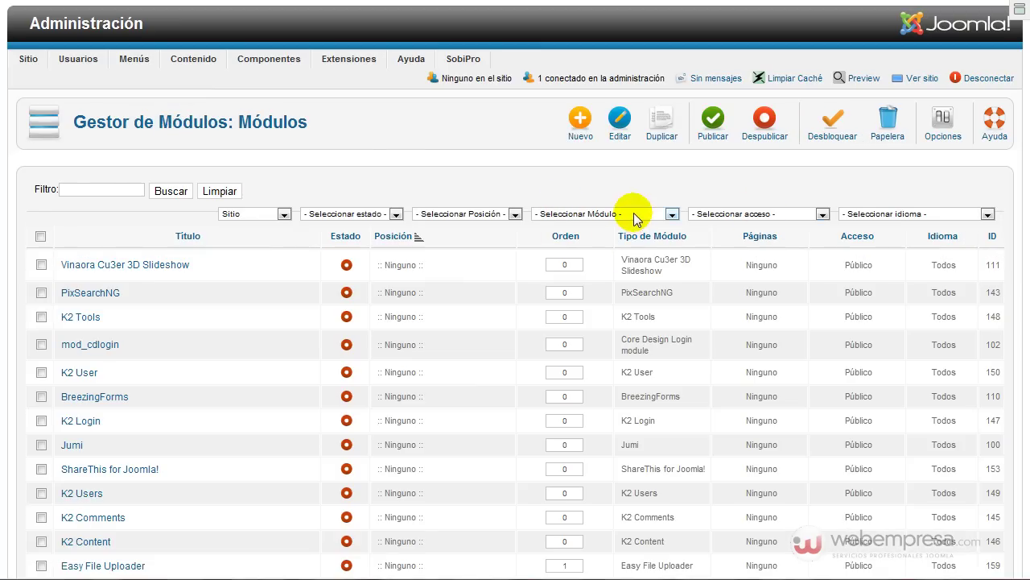
{"action": "left_click", "coordinate": [634, 214]}
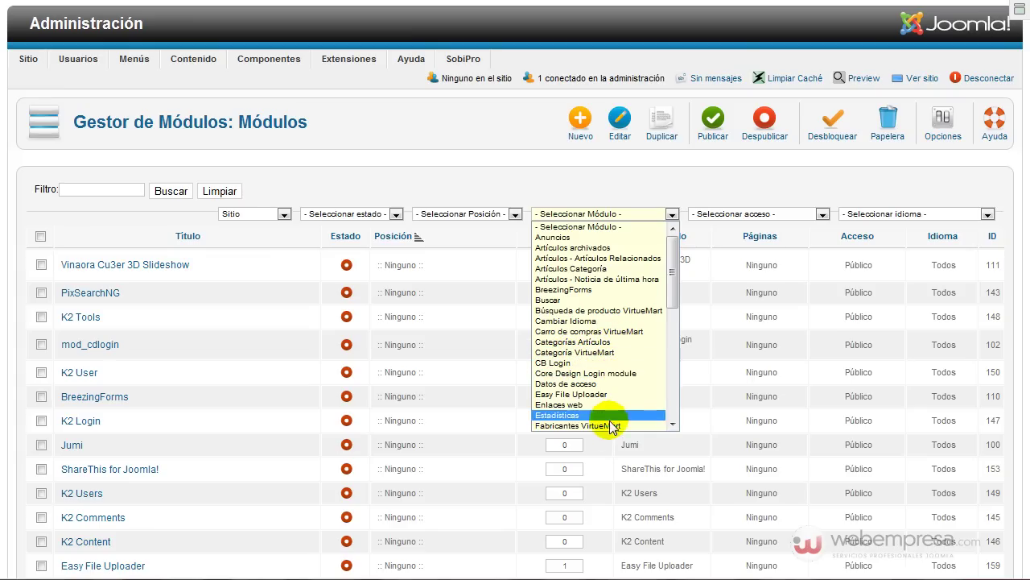
{"action": "scroll", "coordinate": [612, 414], "scroll_direction": "down", "scroll_amount": 10}
{"action": "scroll", "coordinate": [603, 395], "scroll_direction": "up", "scroll_amount": 3}
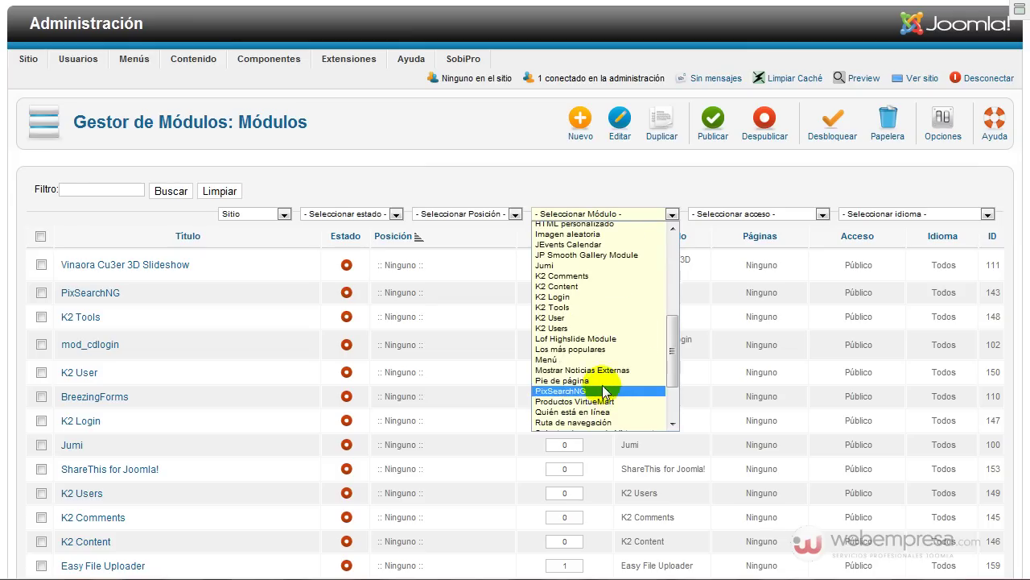
{"action": "scroll", "coordinate": [593, 274], "scroll_direction": "up", "scroll_amount": 3}
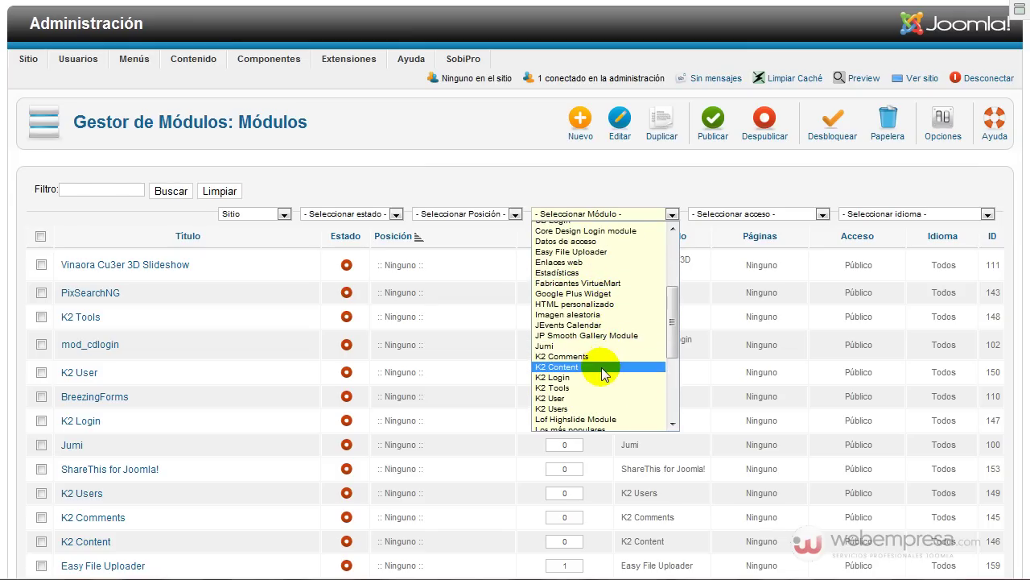
{"action": "scroll", "coordinate": [603, 372], "scroll_direction": "down", "scroll_amount": 3}
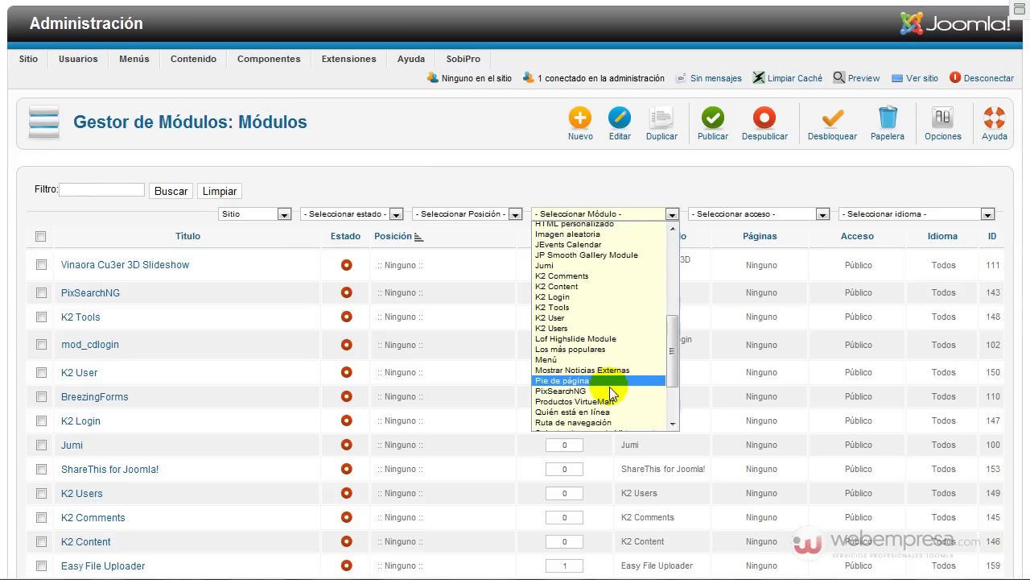
{"action": "scroll", "coordinate": [608, 402], "scroll_direction": "down", "scroll_amount": 3}
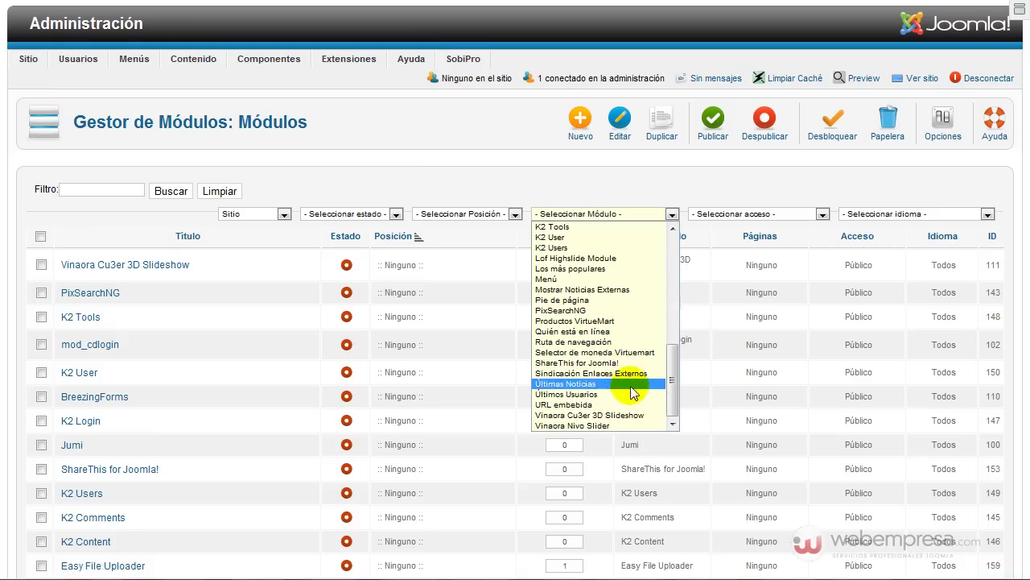
{"action": "left_click", "coordinate": [467, 140]}
{"action": "scroll", "coordinate": [375, 322], "scroll_direction": "down", "scroll_amount": 5}
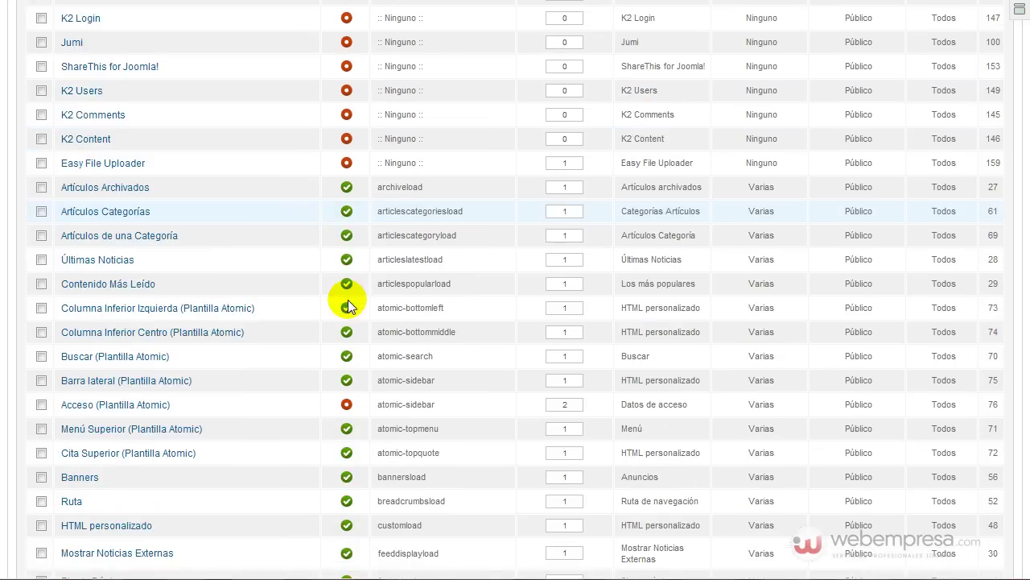
{"action": "scroll", "coordinate": [346, 299], "scroll_direction": "up", "scroll_amount": 5}
{"action": "scroll", "coordinate": [346, 282], "scroll_direction": "down", "scroll_amount": 3}
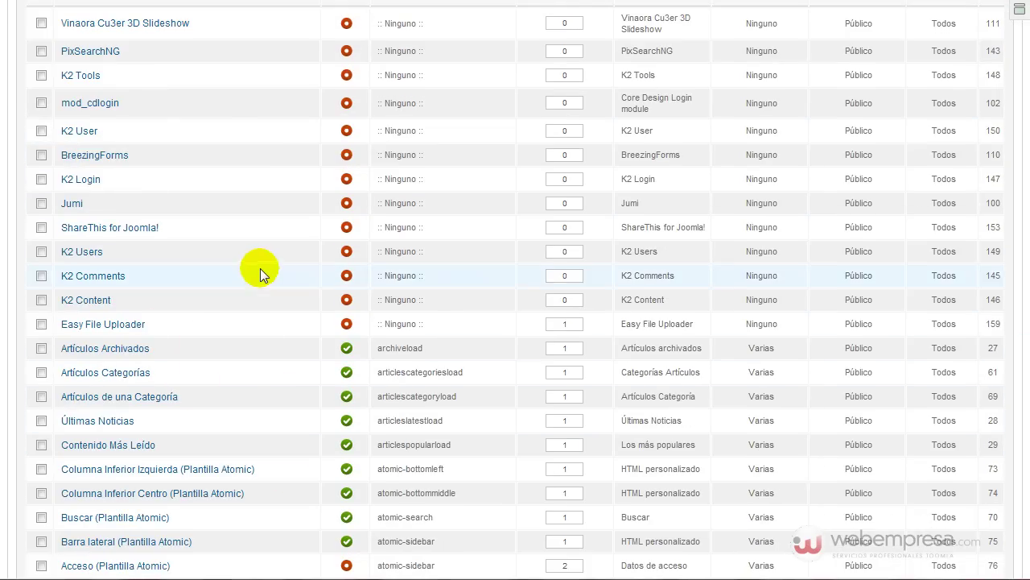
{"action": "scroll", "coordinate": [257, 269], "scroll_direction": "down", "scroll_amount": 5}
{"action": "scroll", "coordinate": [256, 274], "scroll_direction": "up", "scroll_amount": 5}
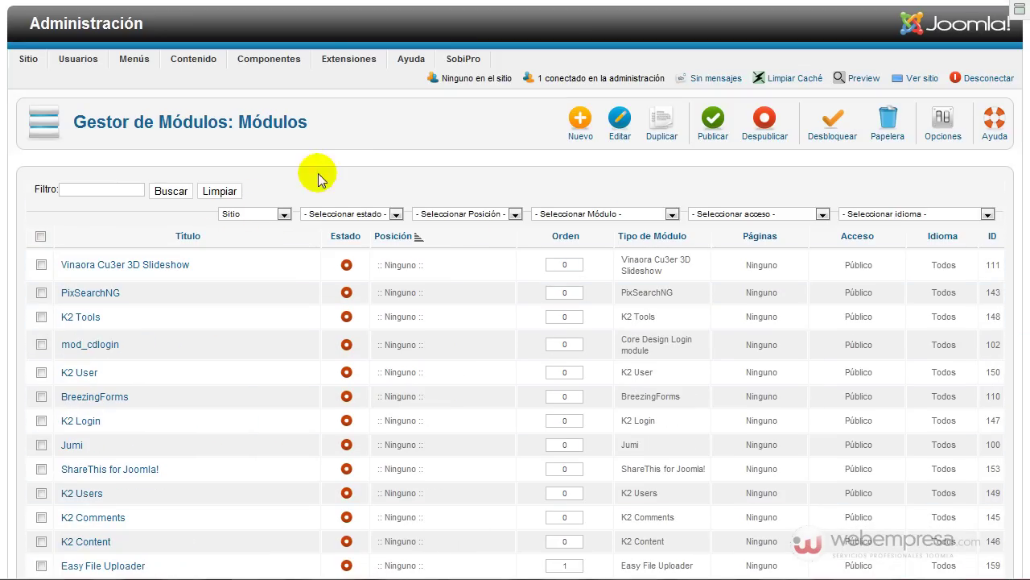
Open the VirtueMart component's control panel and view the entries in its Configuration and Manufacturers sections.
{"action": "mouse_move", "coordinate": [269, 59]}
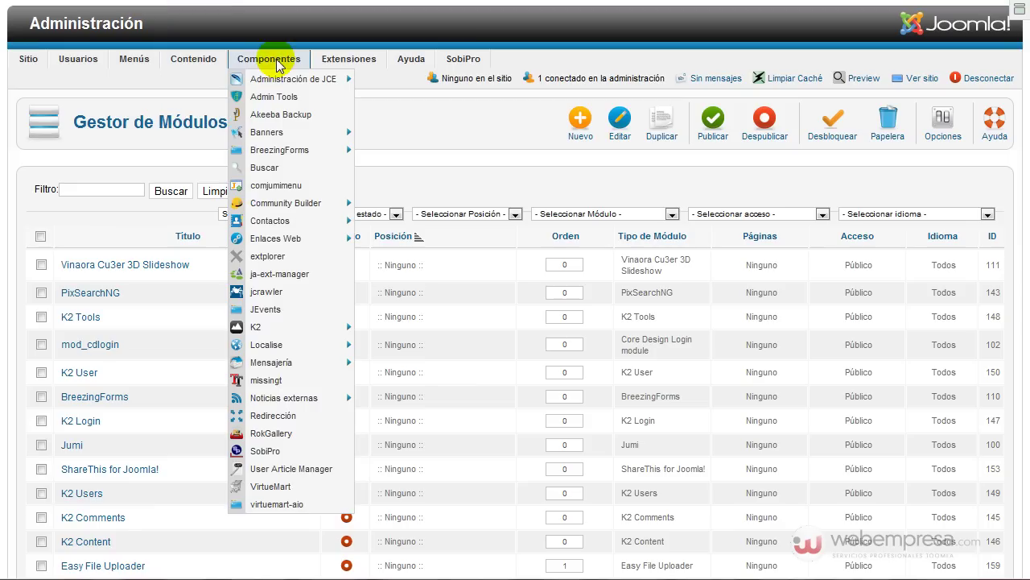
{"action": "left_click", "coordinate": [288, 489]}
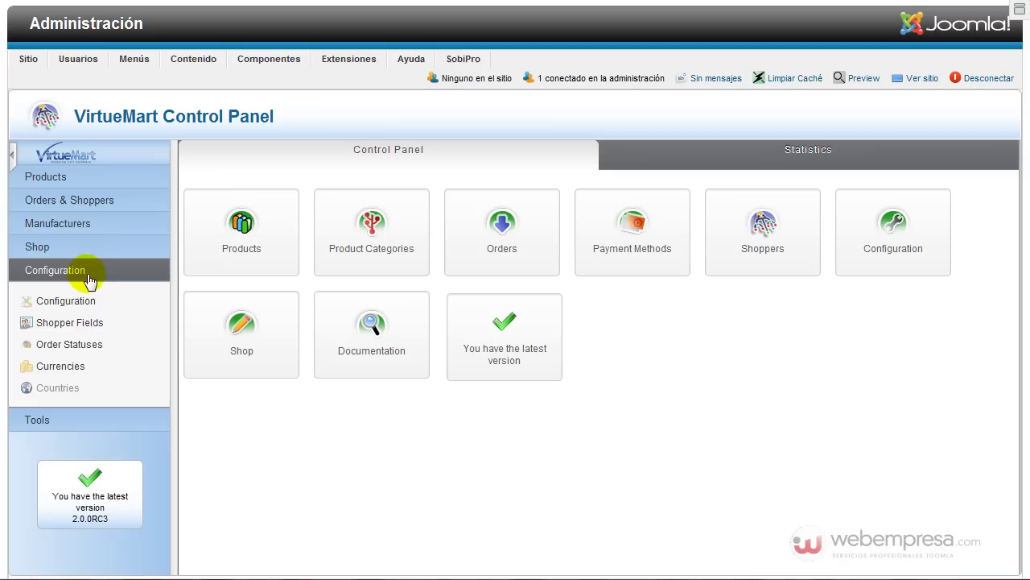
{"action": "left_click", "coordinate": [95, 229]}
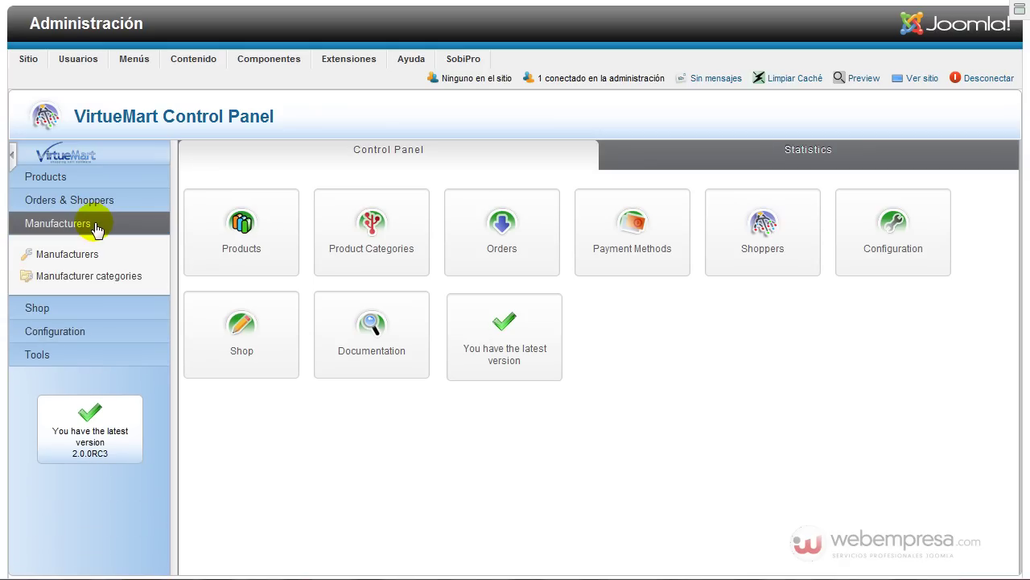
View the entries in the VirtueMart sidebar's Orders & Shoppers, Configuration, Products, Tools and Shop sections.
{"action": "left_click", "coordinate": [101, 203]}
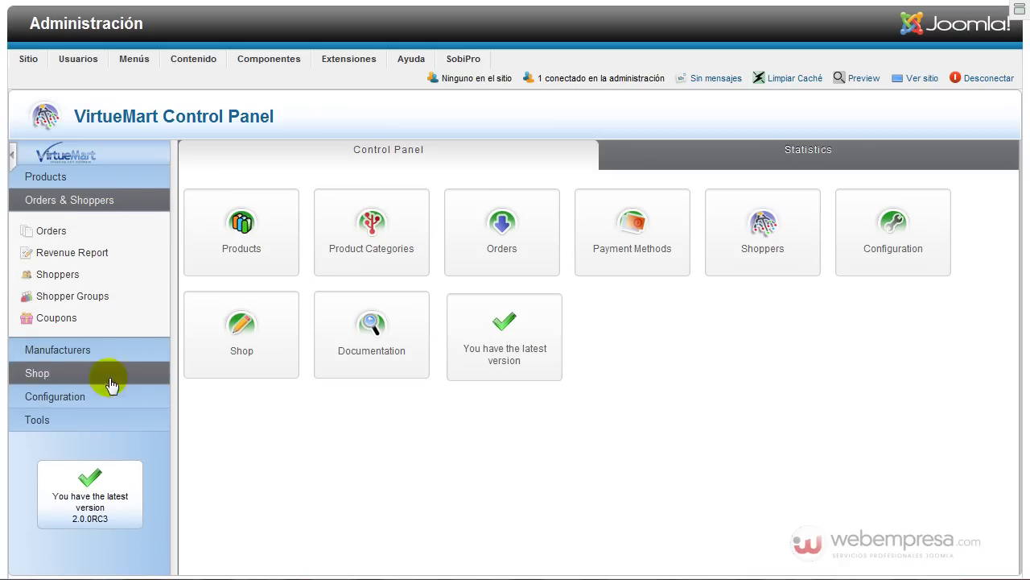
{"action": "left_click", "coordinate": [111, 395]}
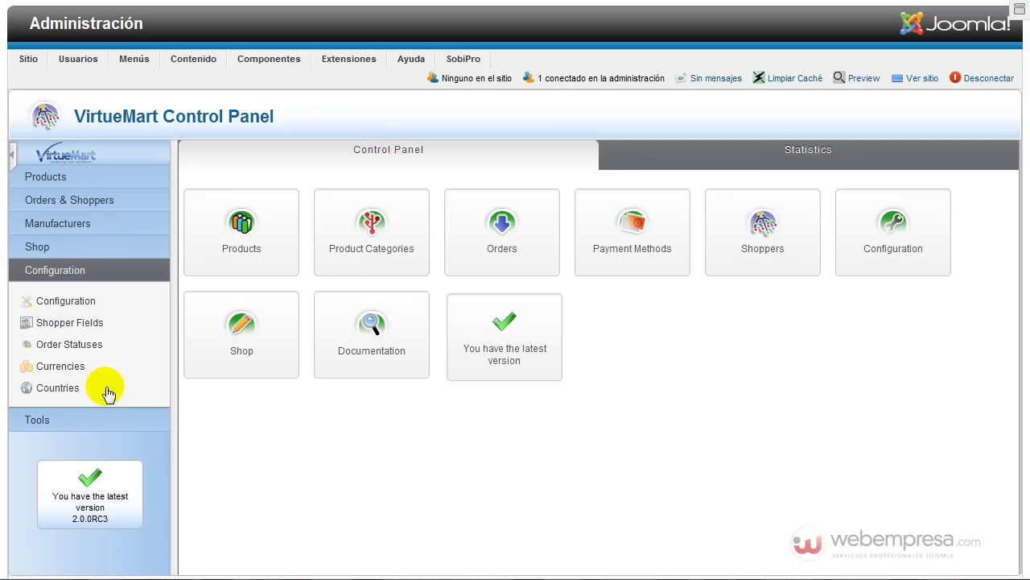
{"action": "left_click", "coordinate": [83, 179]}
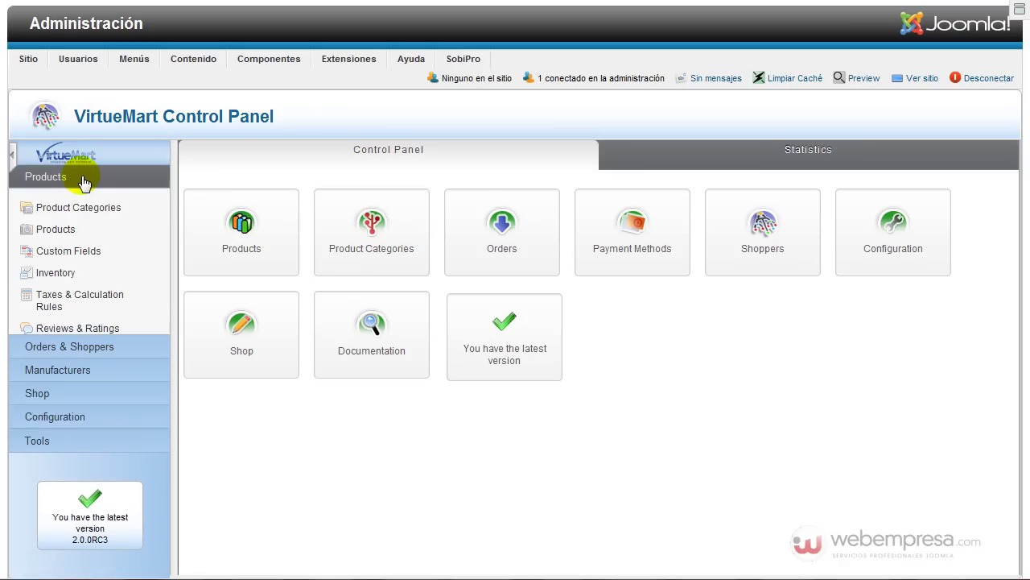
{"action": "left_click", "coordinate": [86, 453]}
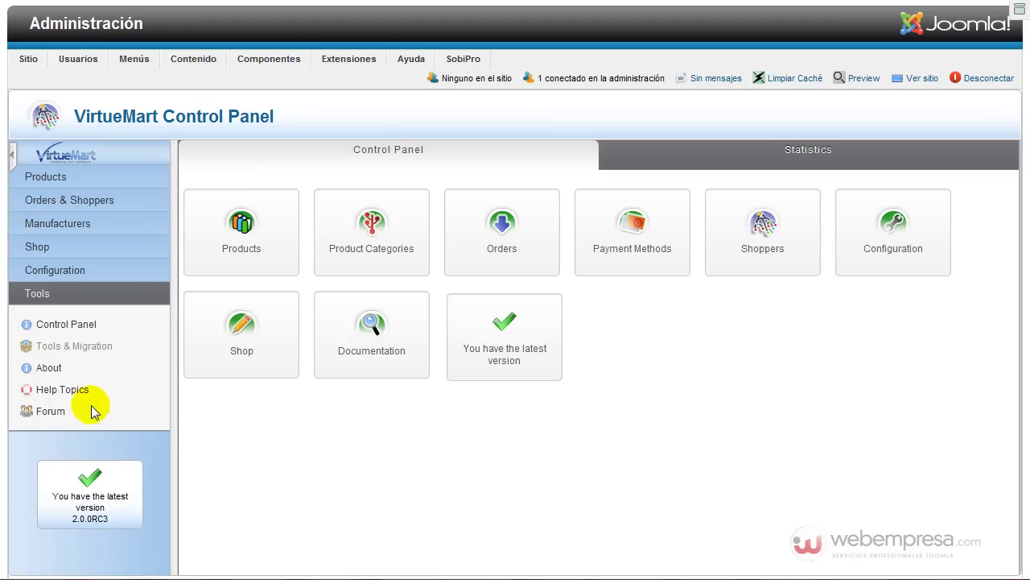
{"action": "left_click", "coordinate": [50, 246]}
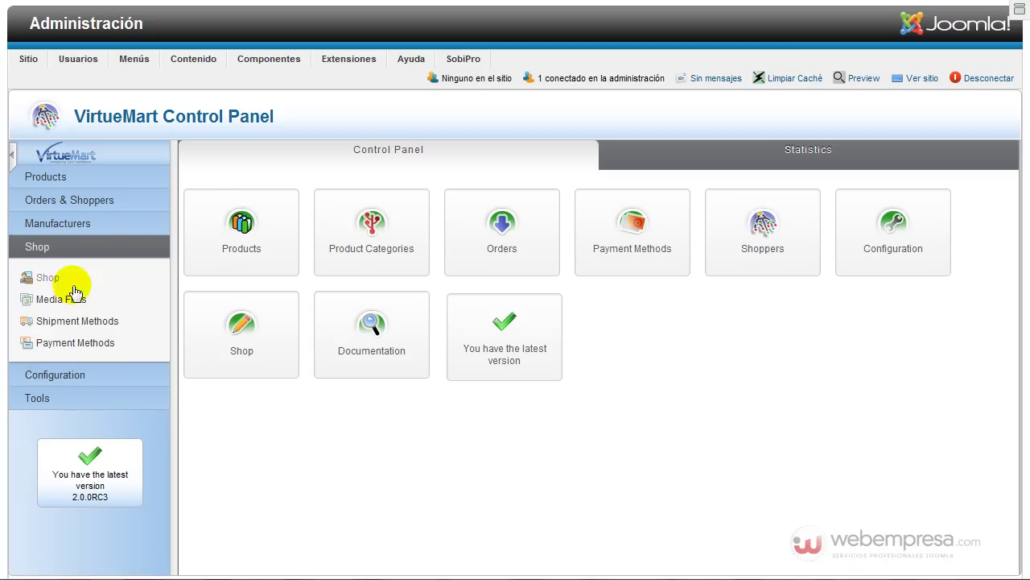
{"action": "left_click", "coordinate": [71, 200]}
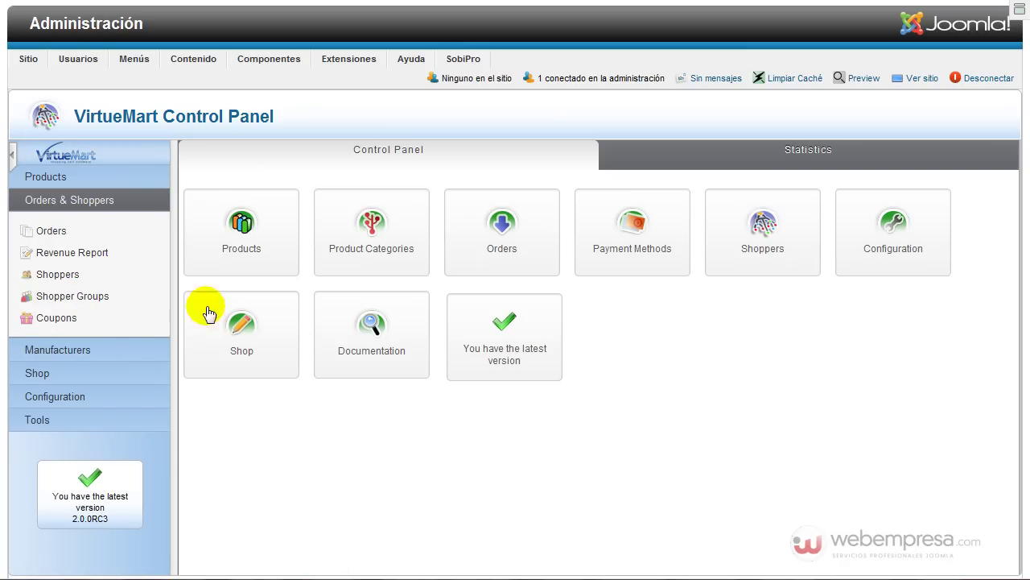
Open VirtueMart's Configuration page and review its SEO, Product Order Settings, Checkout and Pricing settings.
{"action": "left_click", "coordinate": [91, 396]}
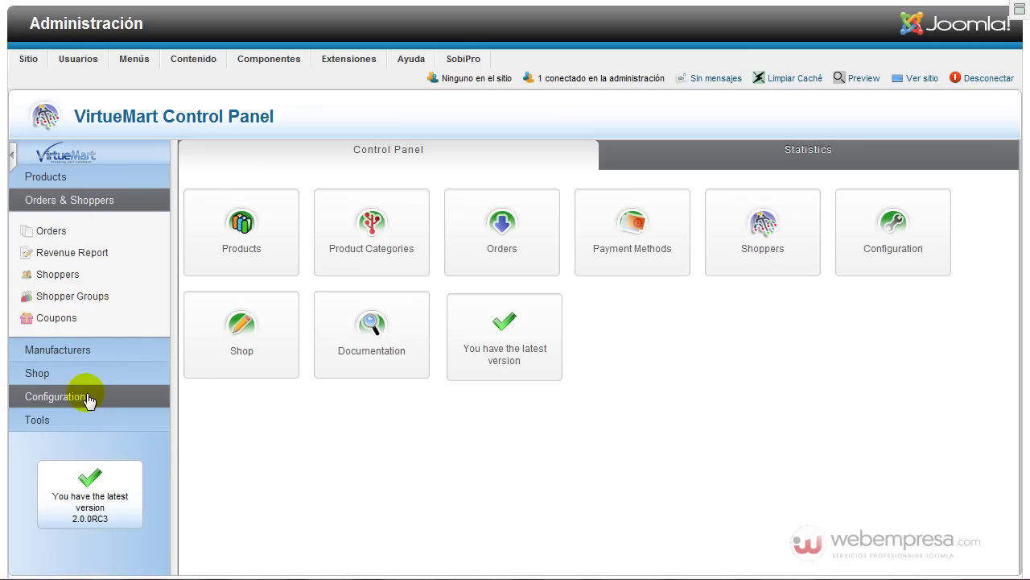
{"action": "left_click", "coordinate": [74, 302]}
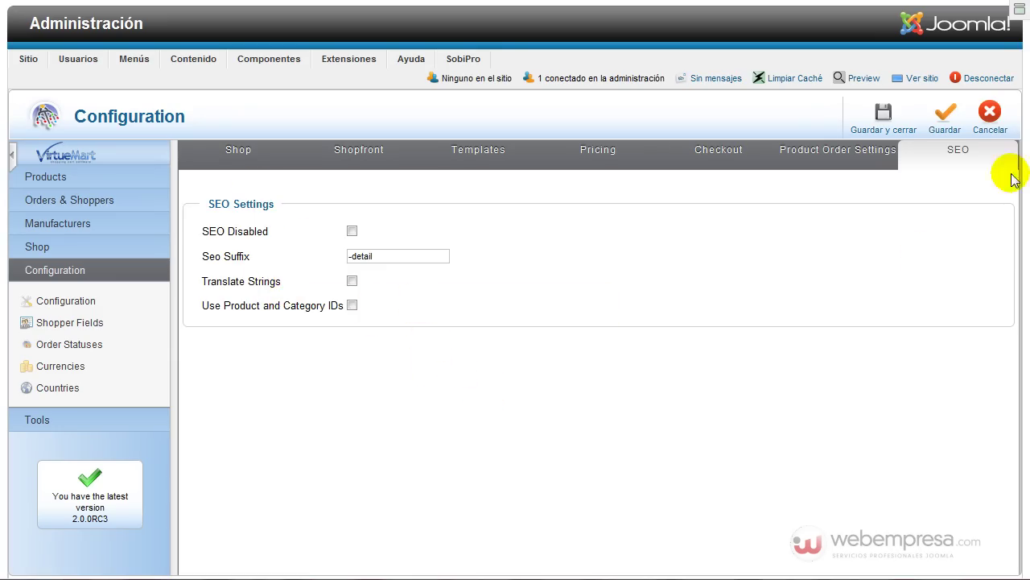
{"action": "left_click", "coordinate": [827, 154]}
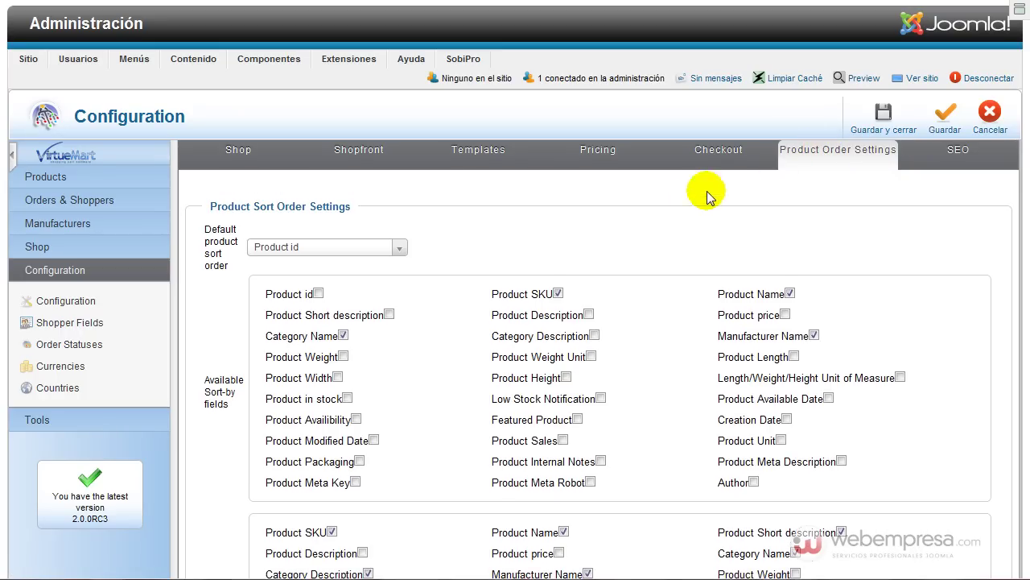
{"action": "scroll", "coordinate": [475, 245], "scroll_direction": "down", "scroll_amount": 5}
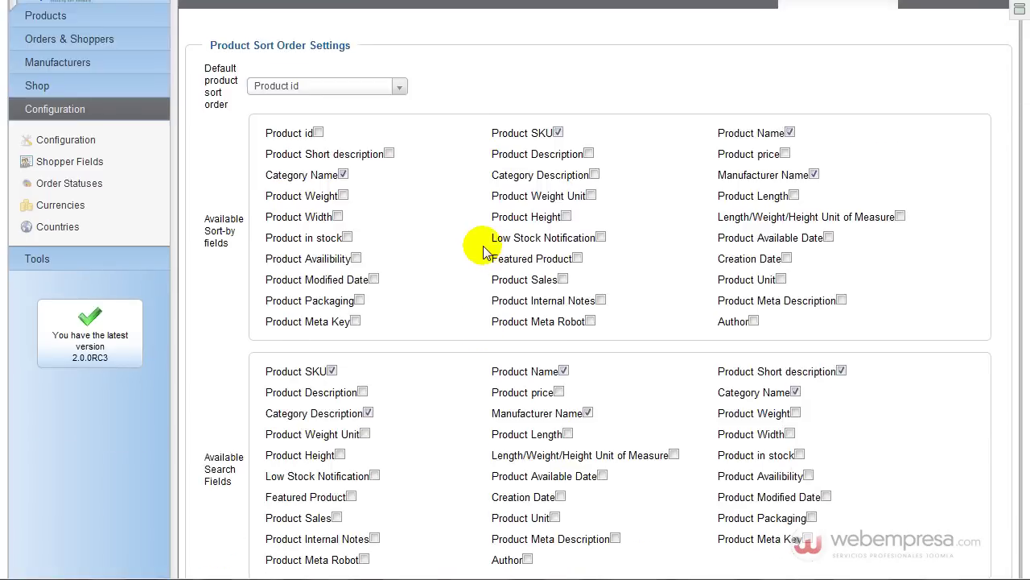
{"action": "scroll", "coordinate": [483, 252], "scroll_direction": "up", "scroll_amount": 5}
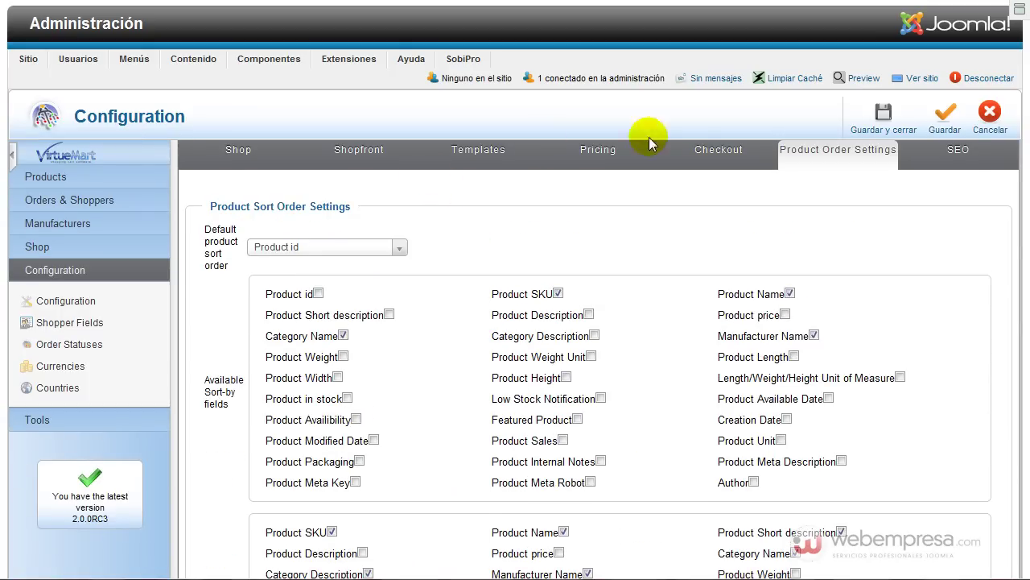
{"action": "left_click", "coordinate": [706, 161]}
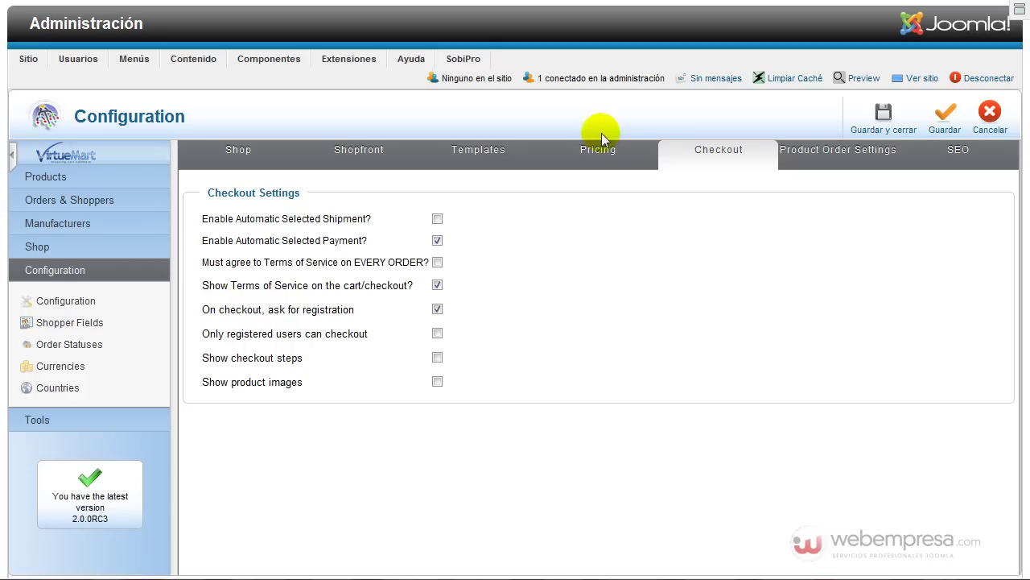
{"action": "left_click", "coordinate": [602, 152]}
Review the Templates configuration, reading the option descriptions for the shopfront, media files, and CSS styles and Javascripts settings.
{"action": "left_click", "coordinate": [488, 153]}
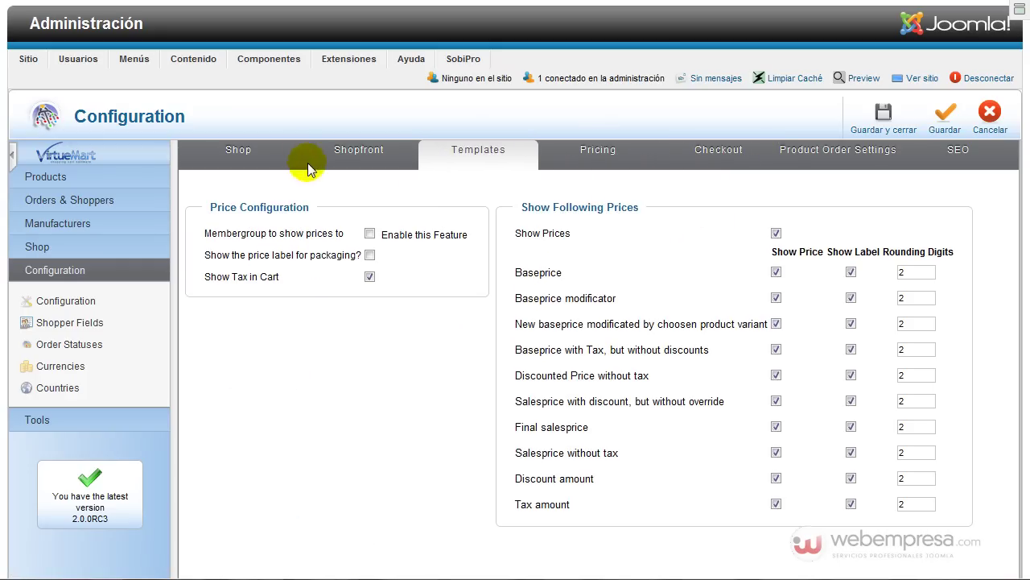
{"action": "scroll", "coordinate": [450, 258], "scroll_direction": "down", "scroll_amount": 3}
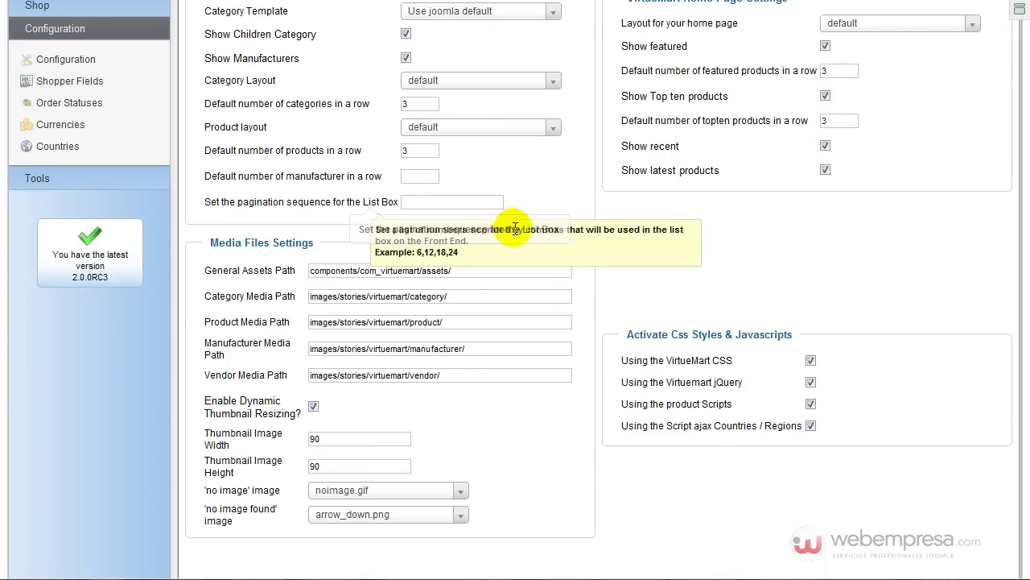
{"action": "scroll", "coordinate": [443, 186], "scroll_direction": "up", "scroll_amount": 1}
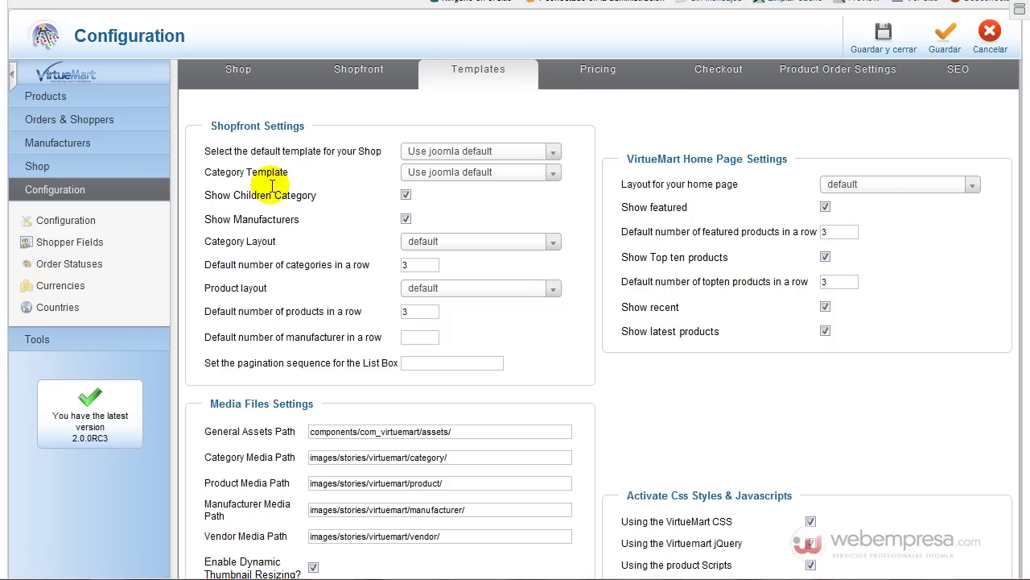
{"action": "mouse_move", "coordinate": [302, 201]}
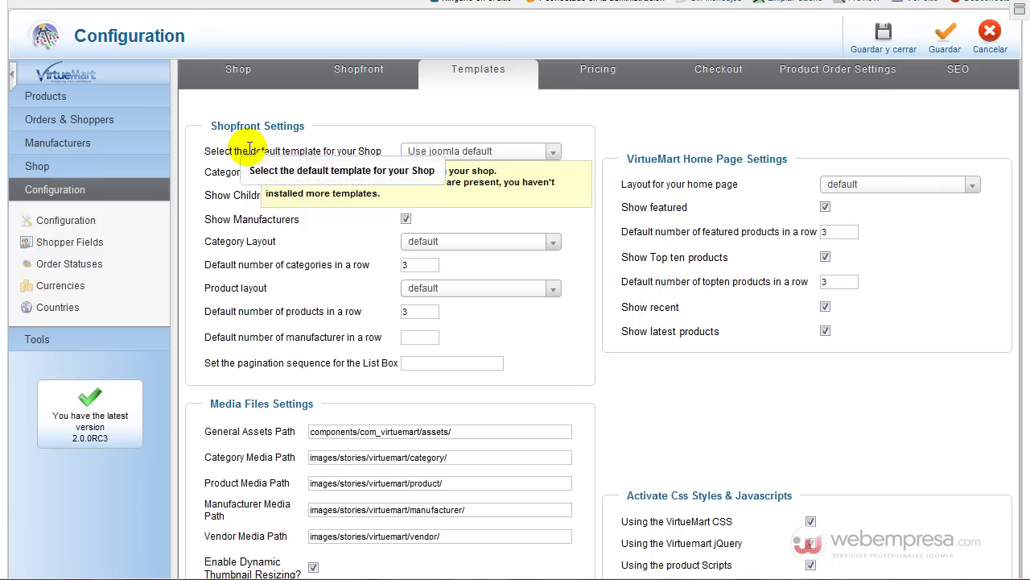
{"action": "mouse_move", "coordinate": [240, 149]}
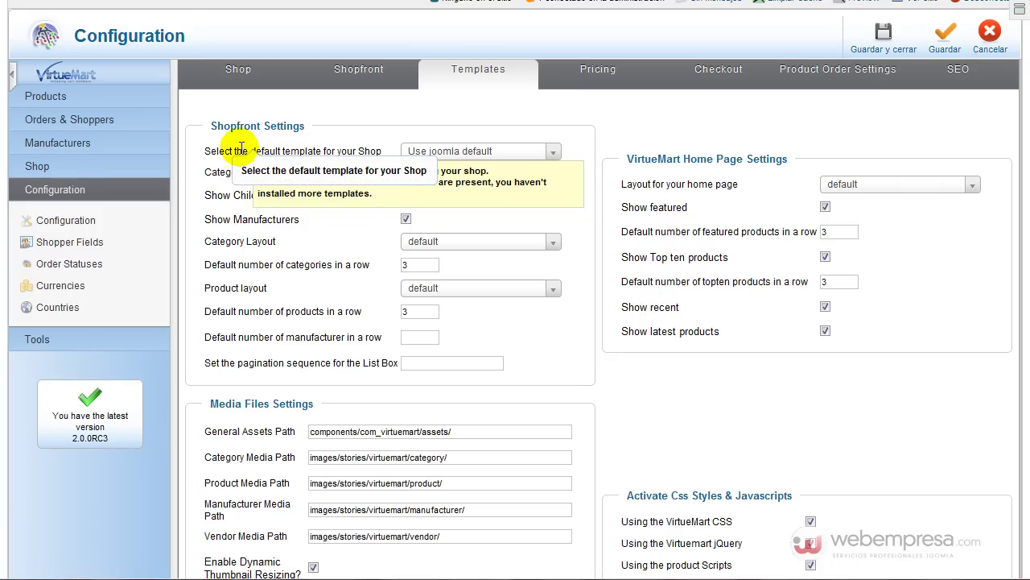
{"action": "mouse_move", "coordinate": [298, 335]}
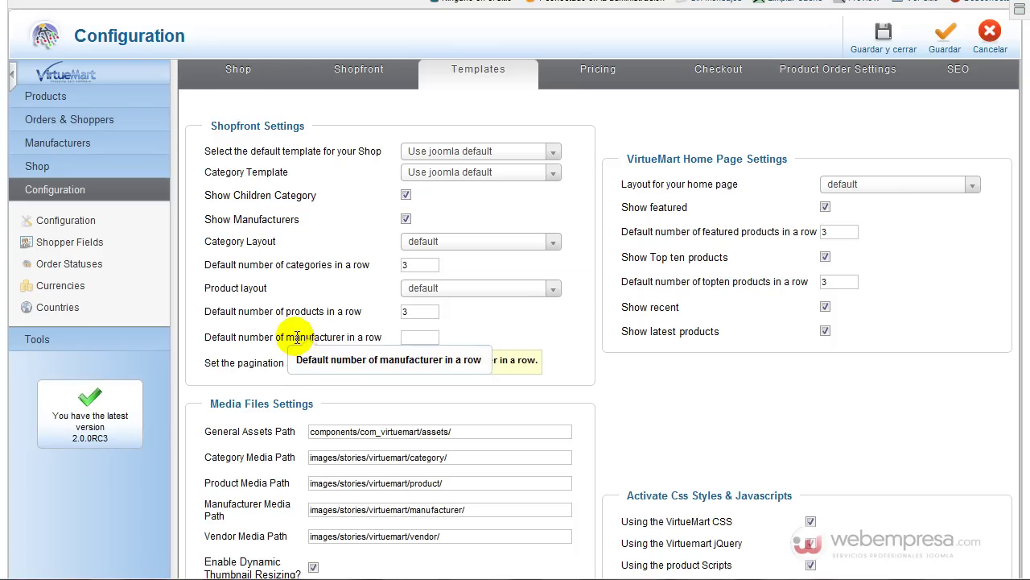
{"action": "scroll", "coordinate": [255, 379], "scroll_direction": "down", "scroll_amount": 3}
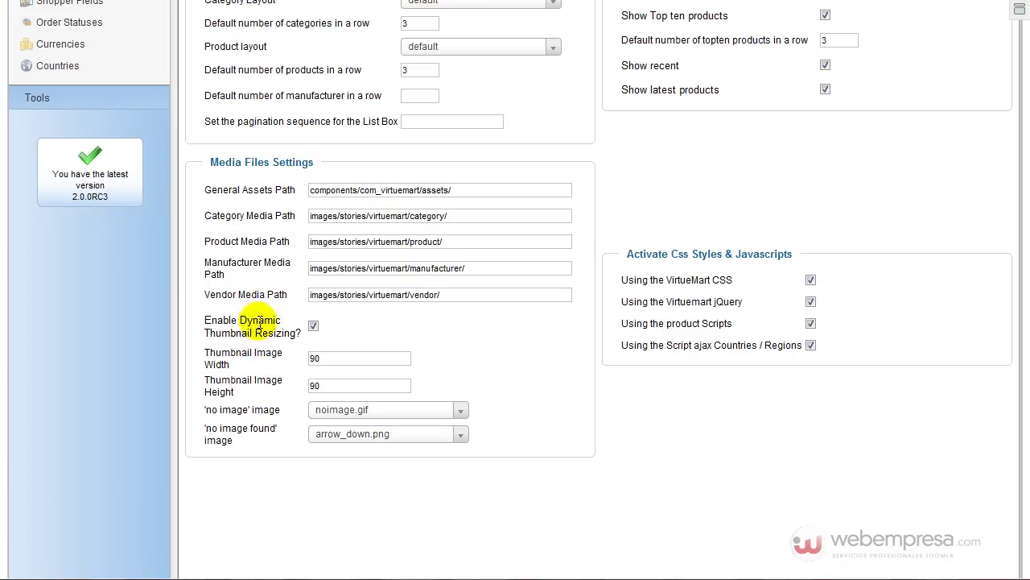
{"action": "mouse_move", "coordinate": [240, 295]}
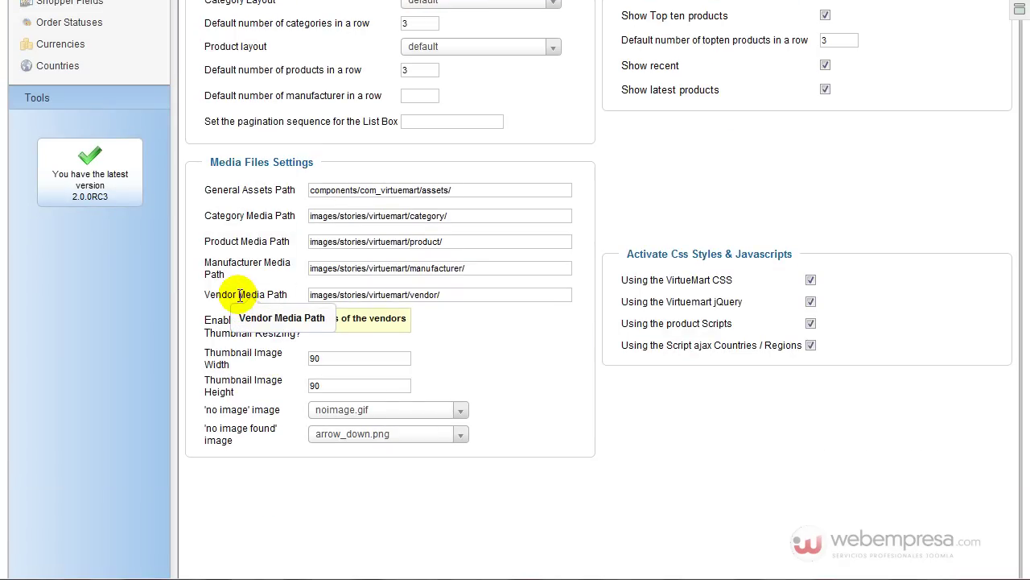
{"action": "mouse_move", "coordinate": [668, 278]}
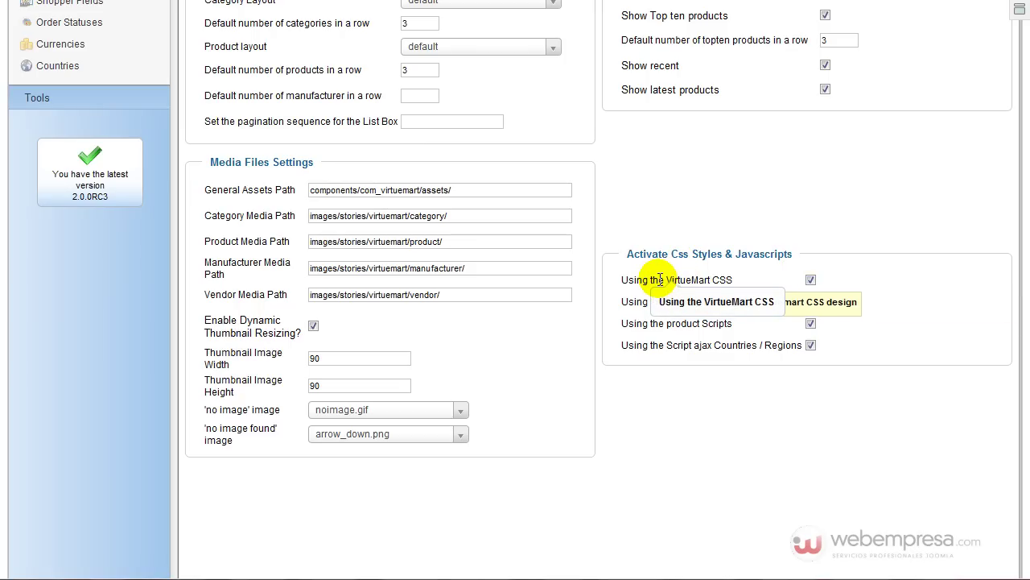
{"action": "scroll", "coordinate": [660, 279], "scroll_direction": "up", "scroll_amount": 5}
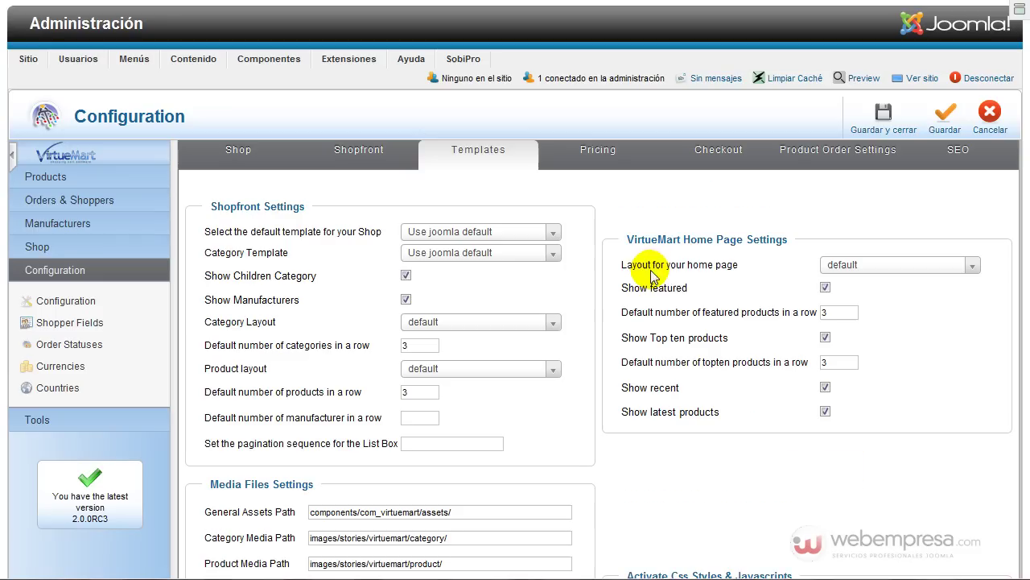
Review the Shopfront configuration's core settings and shopper review/rating options, including the Print View link description.
{"action": "left_click", "coordinate": [363, 149]}
{"action": "scroll", "coordinate": [598, 276], "scroll_direction": "down", "scroll_amount": 4}
{"action": "scroll", "coordinate": [575, 247], "scroll_direction": "up", "scroll_amount": 3}
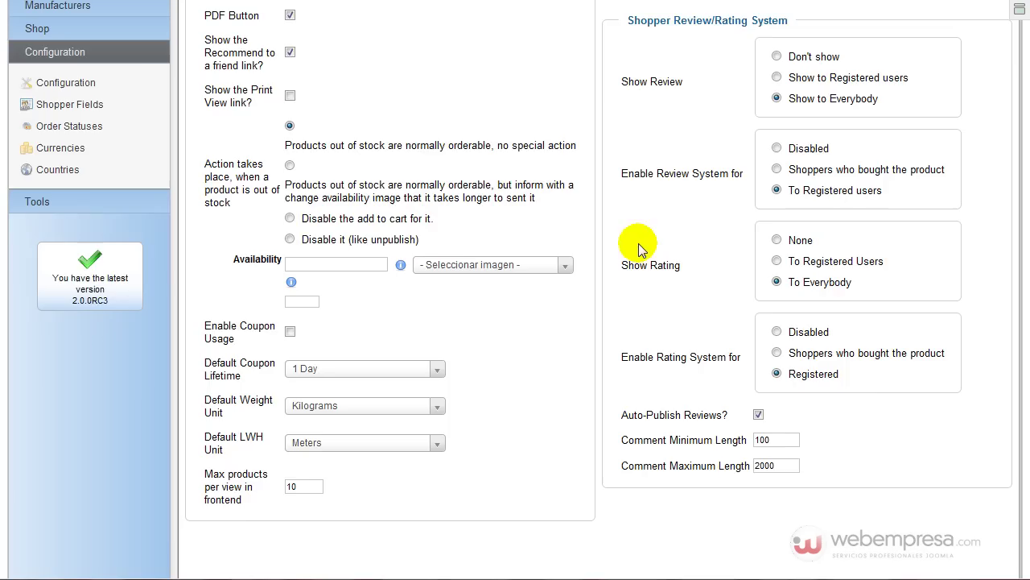
{"action": "mouse_move", "coordinate": [248, 174]}
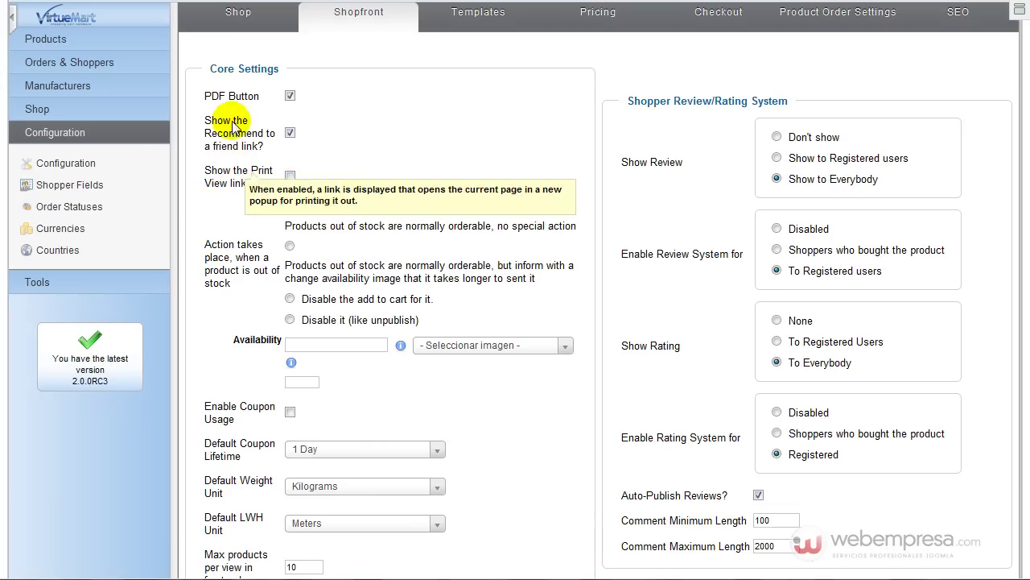
{"action": "scroll", "coordinate": [640, 296], "scroll_direction": "up", "scroll_amount": 3}
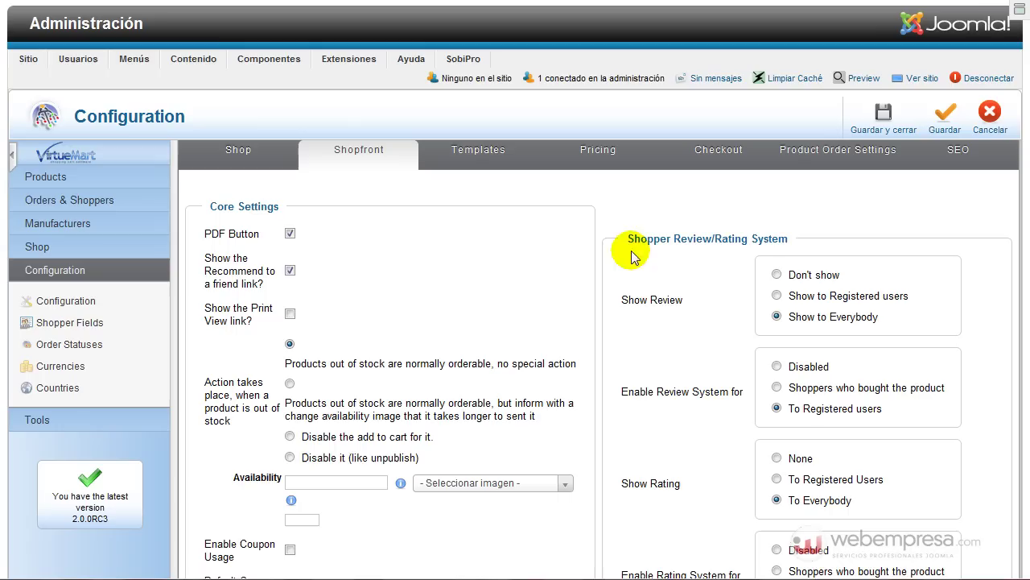
Review the Shop configuration's general shop settings without changing them.
{"action": "left_click", "coordinate": [238, 150]}
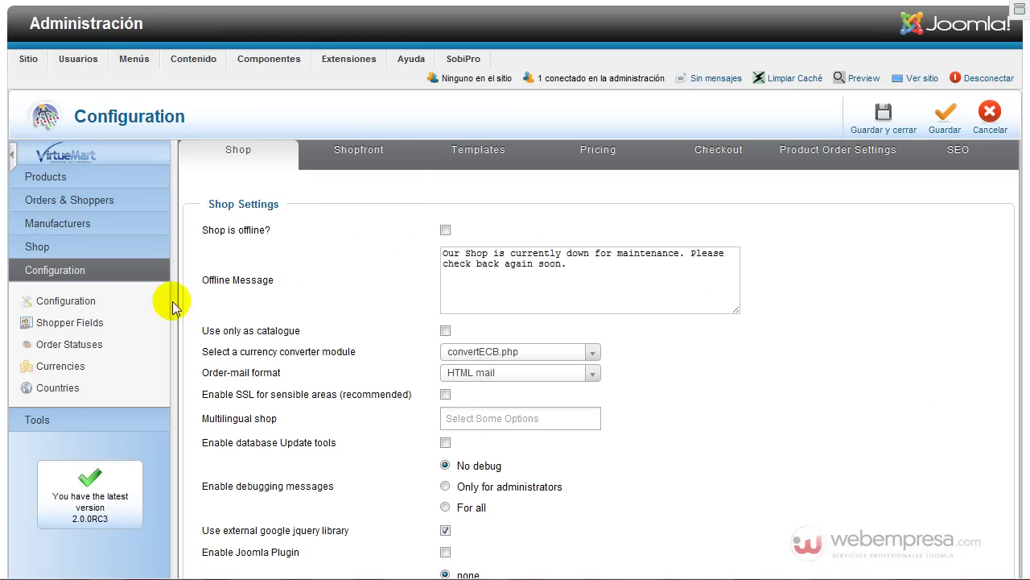
{"action": "scroll", "coordinate": [124, 396], "scroll_direction": "down", "scroll_amount": 3}
{"action": "scroll", "coordinate": [131, 379], "scroll_direction": "up", "scroll_amount": 3}
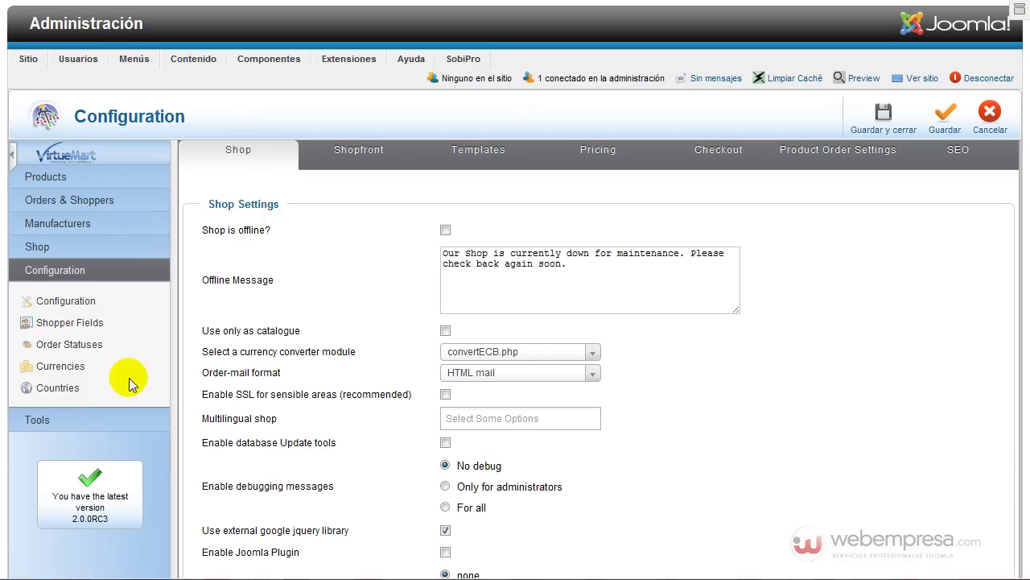
Return to the Webempresa blog article on VirtueMart 2.0 RC3 and look through its list of related VirtueMart documentation.
{"action": "left_click", "coordinate": [33, 178]}
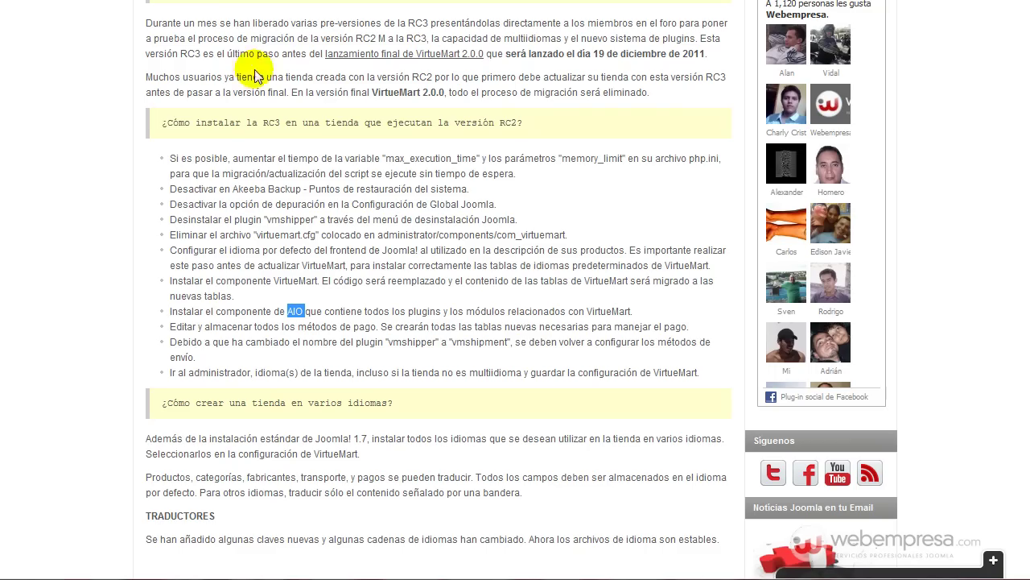
{"action": "scroll", "coordinate": [196, 165], "scroll_direction": "up", "scroll_amount": 8}
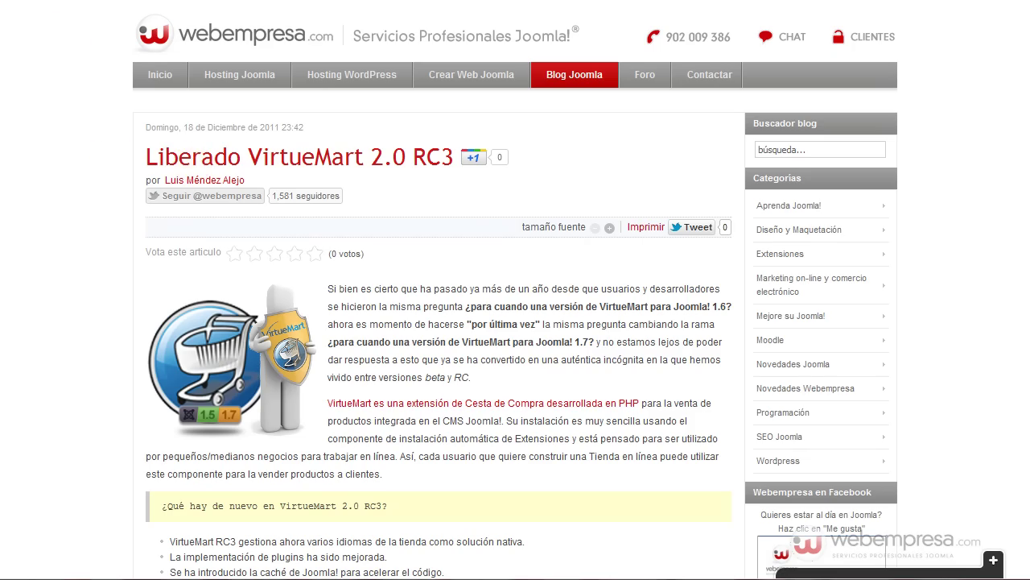
{"action": "scroll", "coordinate": [448, 229], "scroll_direction": "down", "scroll_amount": 15}
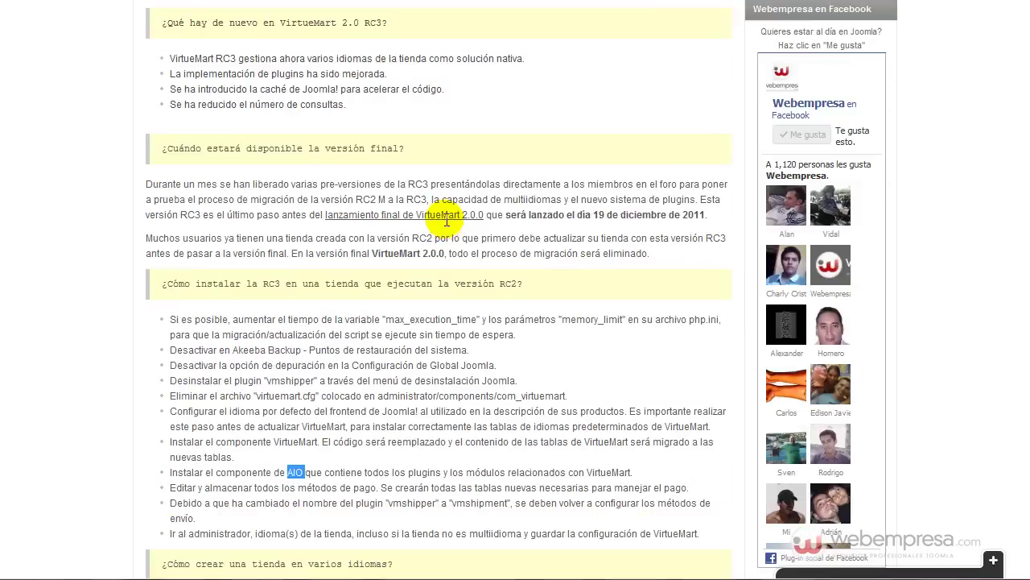
{"action": "scroll", "coordinate": [127, 201], "scroll_direction": "down", "scroll_amount": 3}
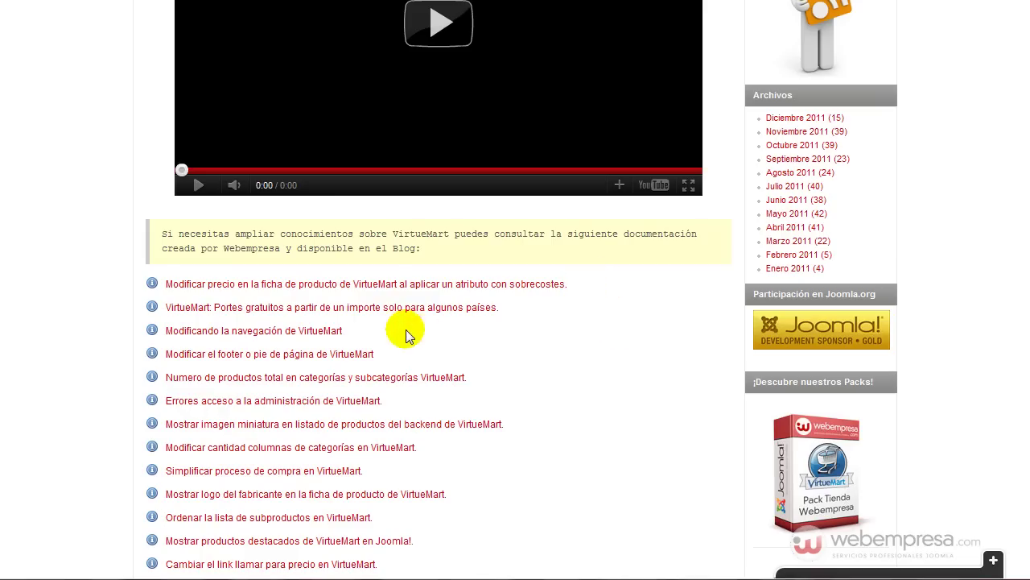
{"action": "scroll", "coordinate": [382, 181], "scroll_direction": "down", "scroll_amount": 6}
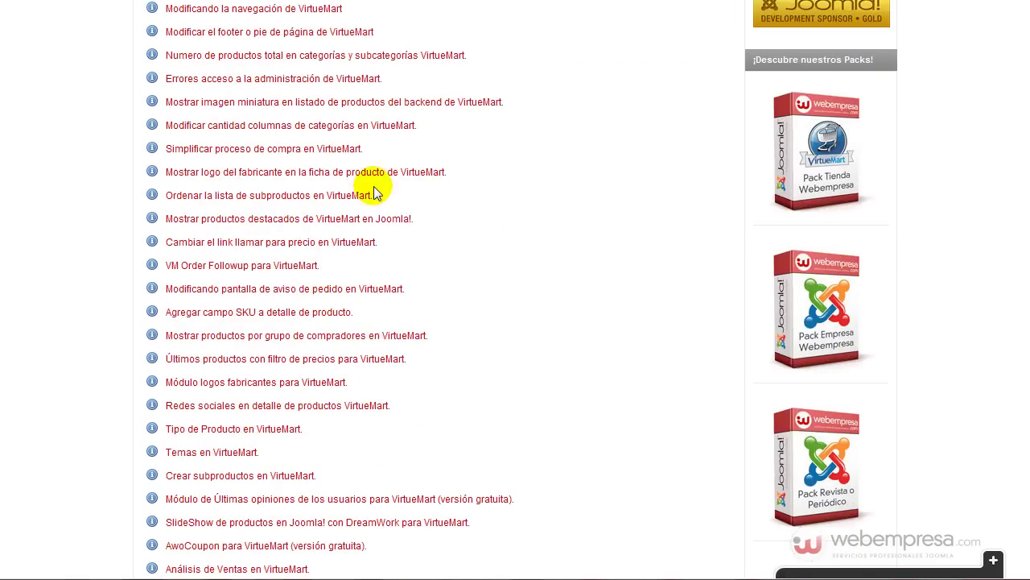
{"action": "scroll", "coordinate": [371, 190], "scroll_direction": "down", "scroll_amount": 2}
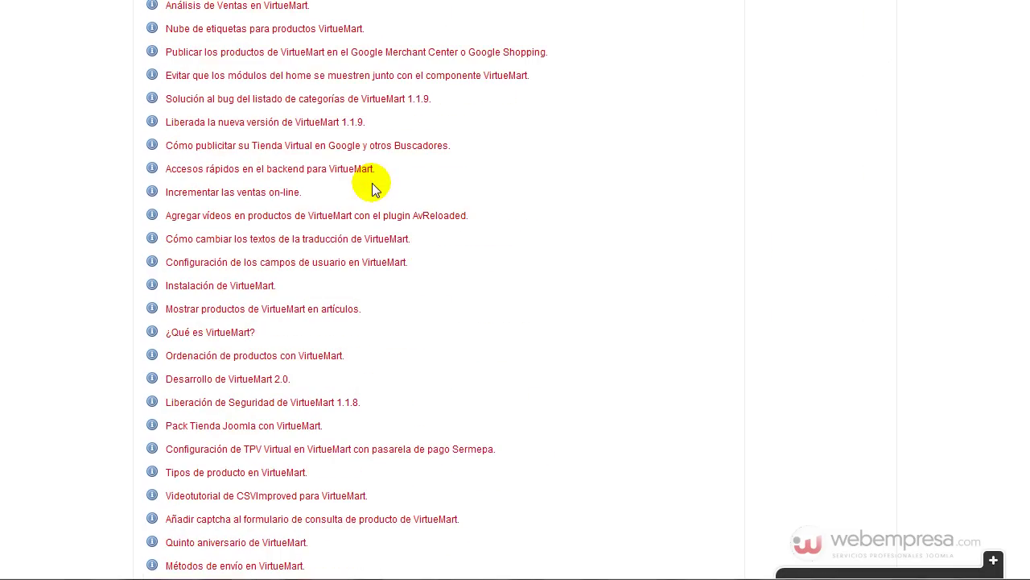
{"action": "scroll", "coordinate": [372, 190], "scroll_direction": "down", "scroll_amount": 1}
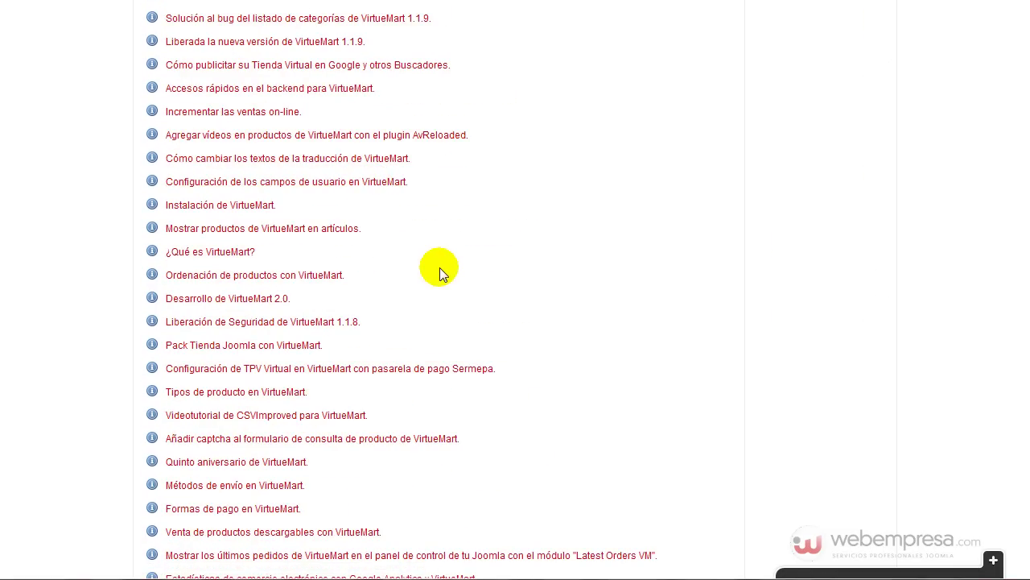
{"action": "scroll", "coordinate": [440, 267], "scroll_direction": "down", "scroll_amount": 2}
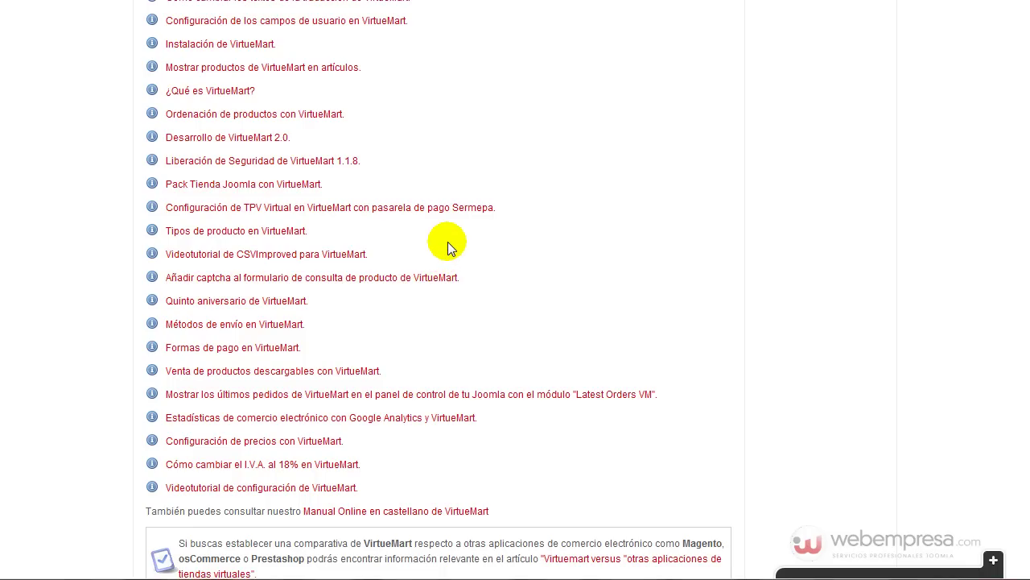
Review the article's full list of VirtueMart documentation and the Spanish online manual link, and return to the article's beginning.
{"action": "scroll", "coordinate": [448, 248], "scroll_direction": "up", "scroll_amount": 4}
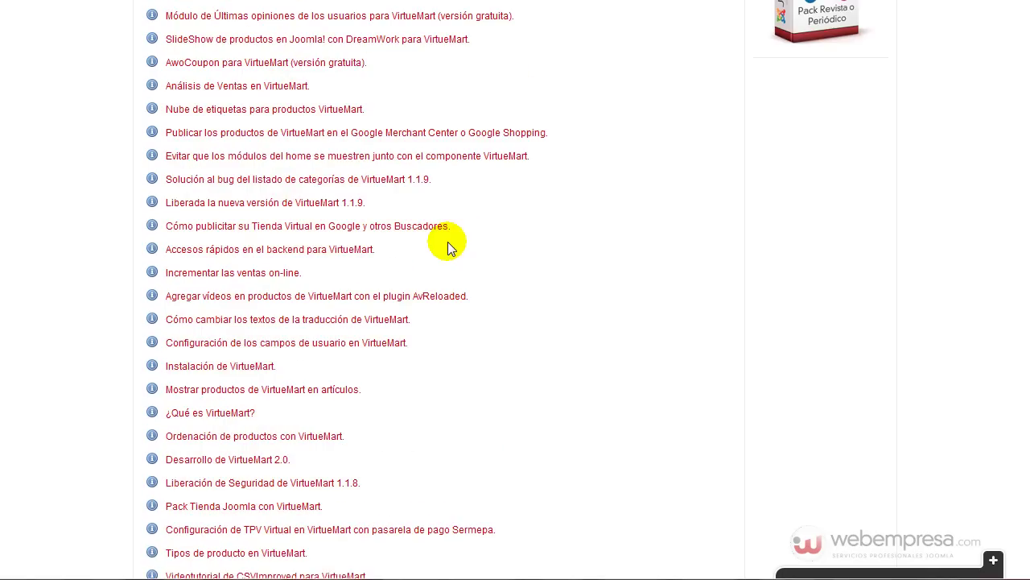
{"action": "scroll", "coordinate": [448, 248], "scroll_direction": "up", "scroll_amount": 2}
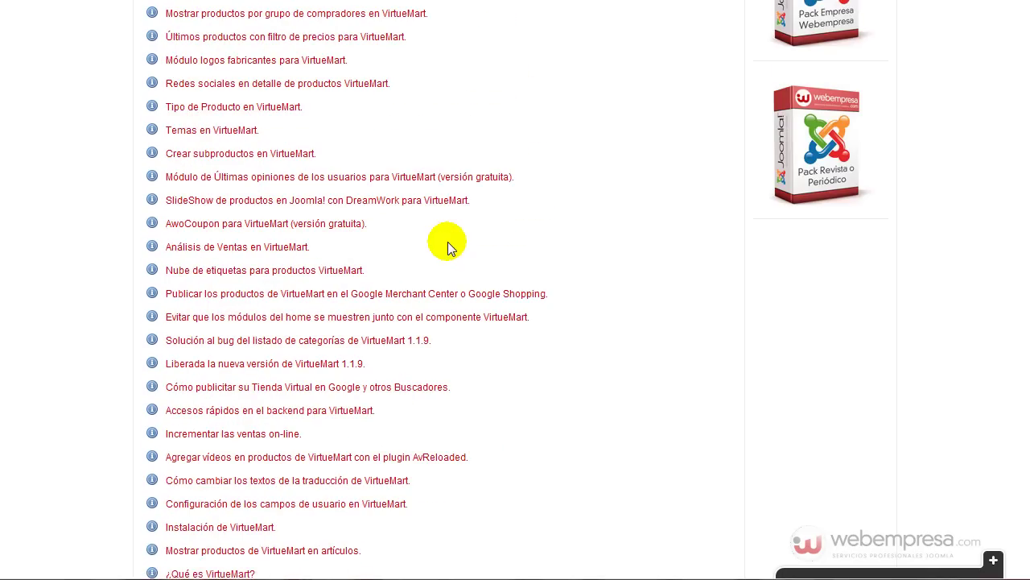
{"action": "scroll", "coordinate": [448, 248], "scroll_direction": "up", "scroll_amount": 2}
{"action": "scroll", "coordinate": [448, 248], "scroll_direction": "up", "scroll_amount": 2}
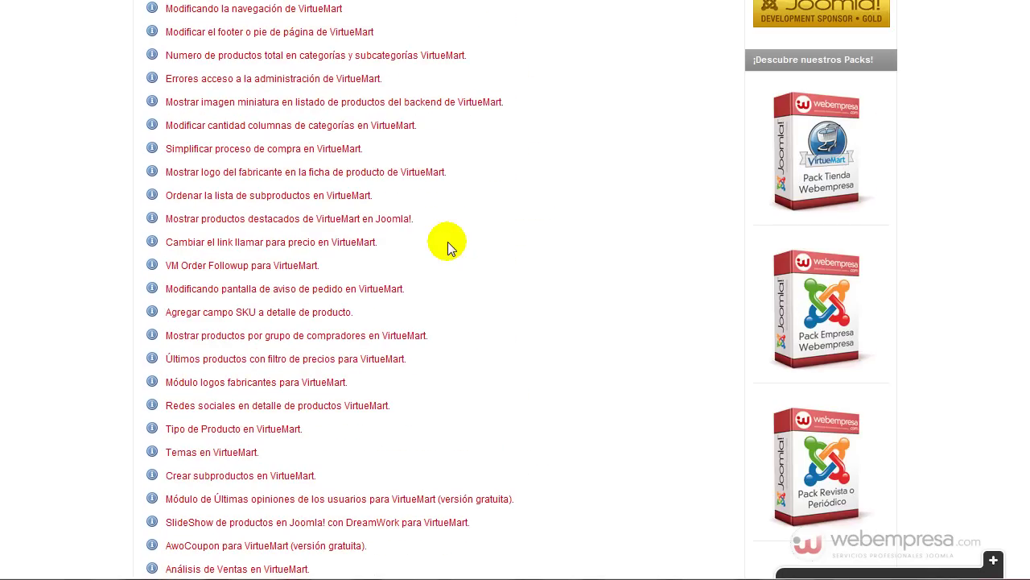
{"action": "scroll", "coordinate": [448, 248], "scroll_direction": "up", "scroll_amount": 3}
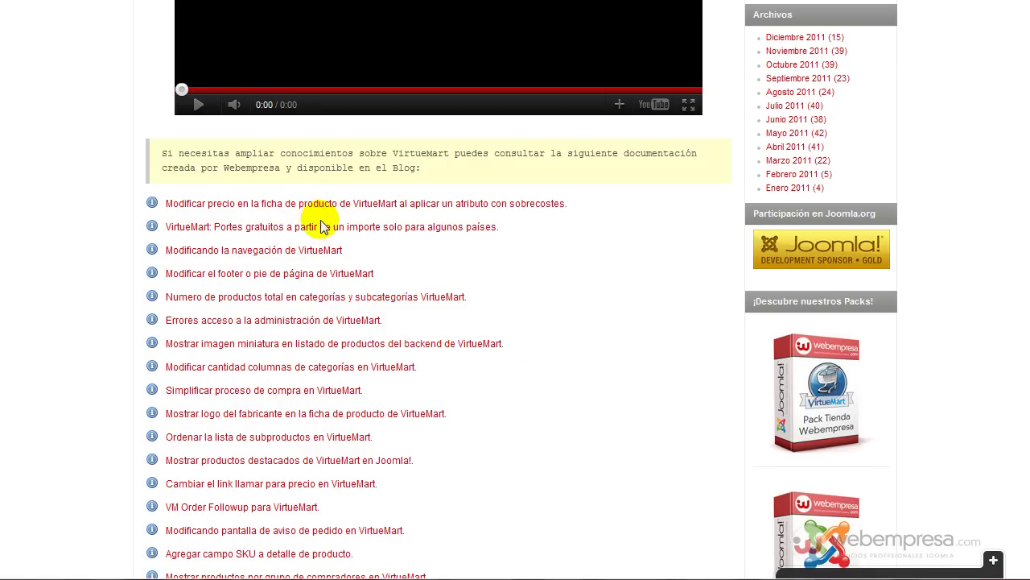
{"action": "scroll", "coordinate": [322, 227], "scroll_direction": "down", "scroll_amount": 10}
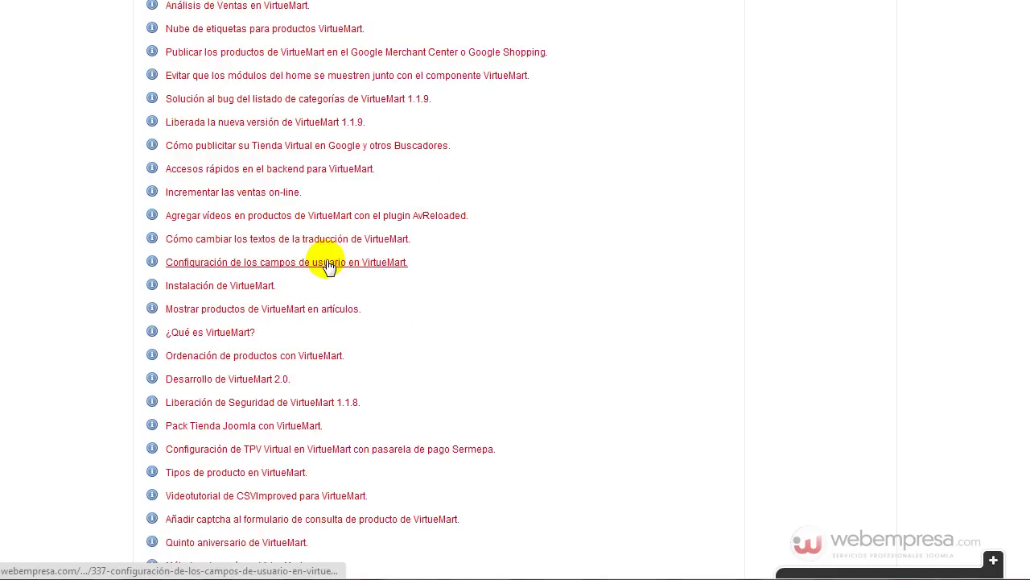
{"action": "scroll", "coordinate": [322, 273], "scroll_direction": "down", "scroll_amount": 2}
{"action": "scroll", "coordinate": [298, 177], "scroll_direction": "down", "scroll_amount": 5}
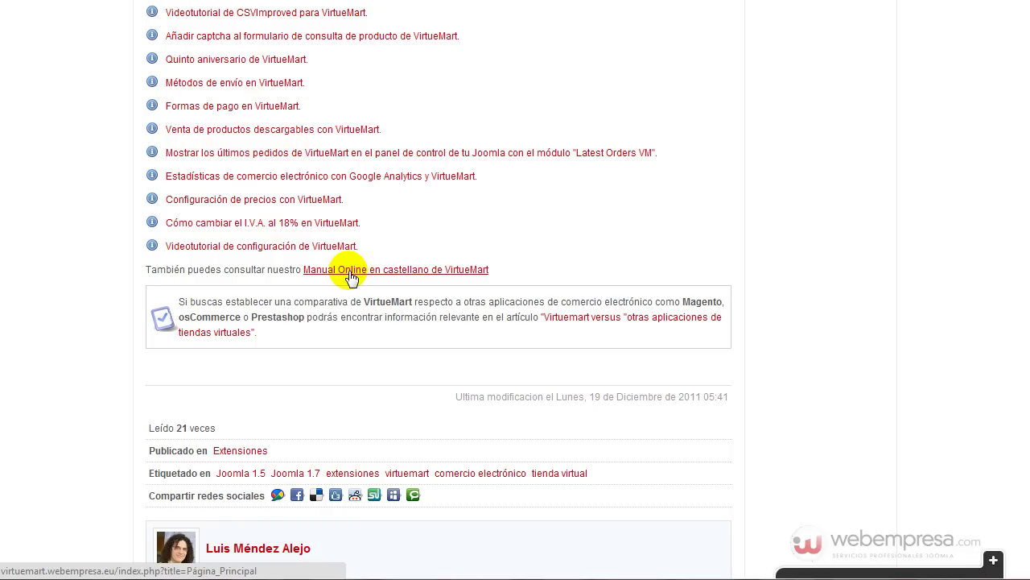
{"action": "scroll", "coordinate": [351, 275], "scroll_direction": "up", "scroll_amount": 20}
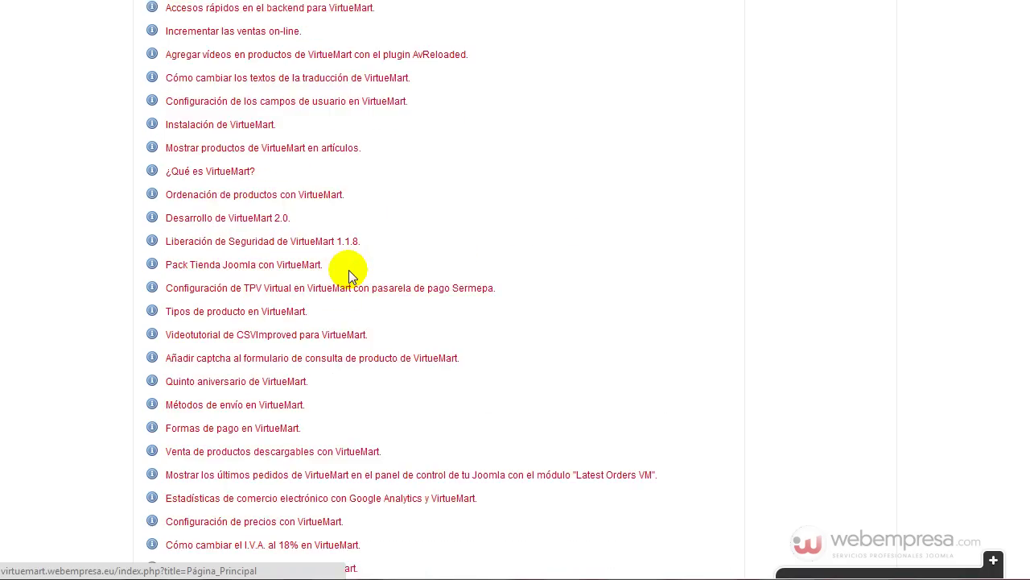
{"action": "scroll", "coordinate": [351, 276], "scroll_direction": "up", "scroll_amount": 14}
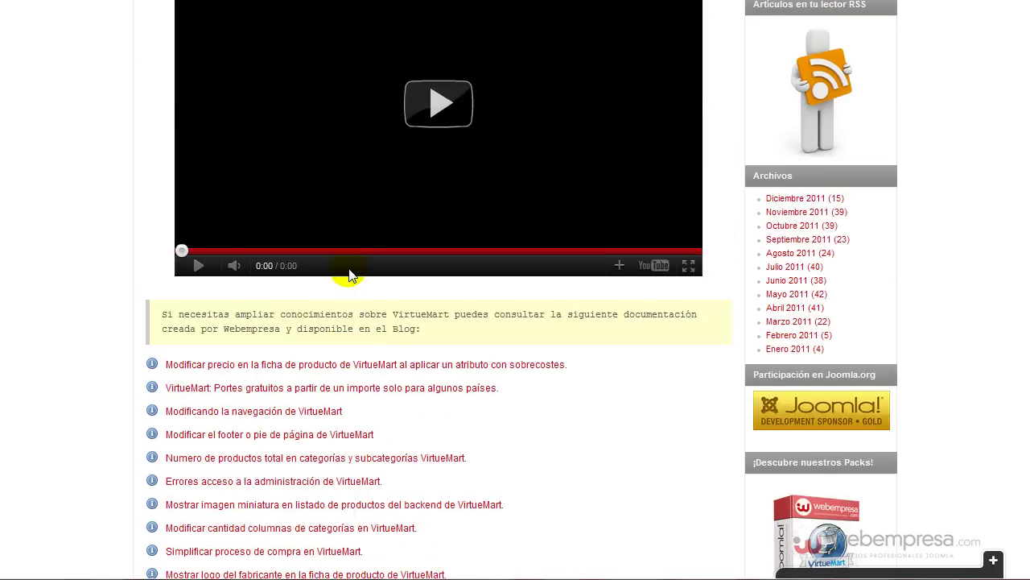
{"action": "scroll", "coordinate": [162, 252], "scroll_direction": "up", "scroll_amount": 4}
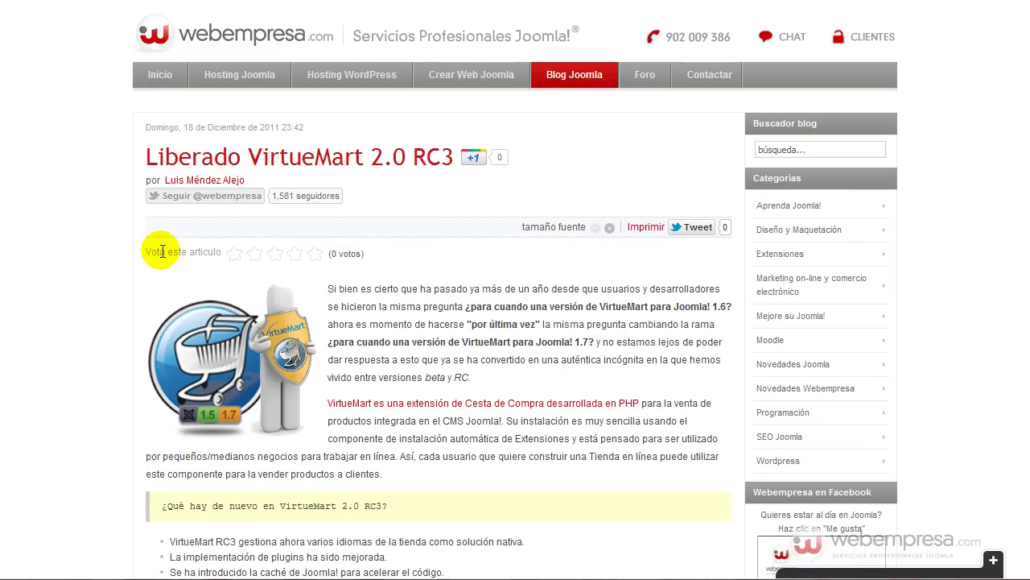